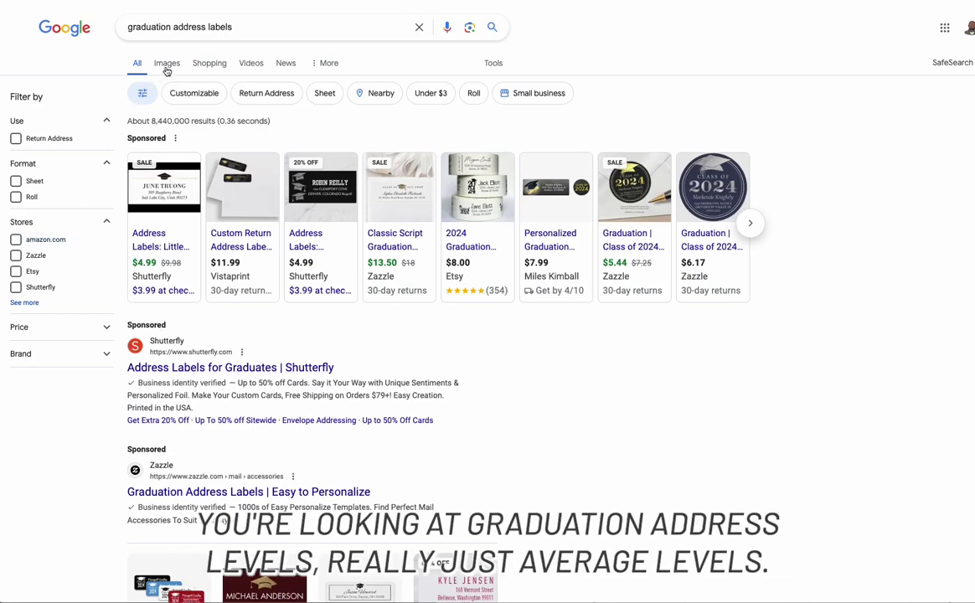
Step: Switch the 'graduation address labels' search to the Images results
left_click_drag(237, 26, 113, 62)
mouse_move(477, 238)
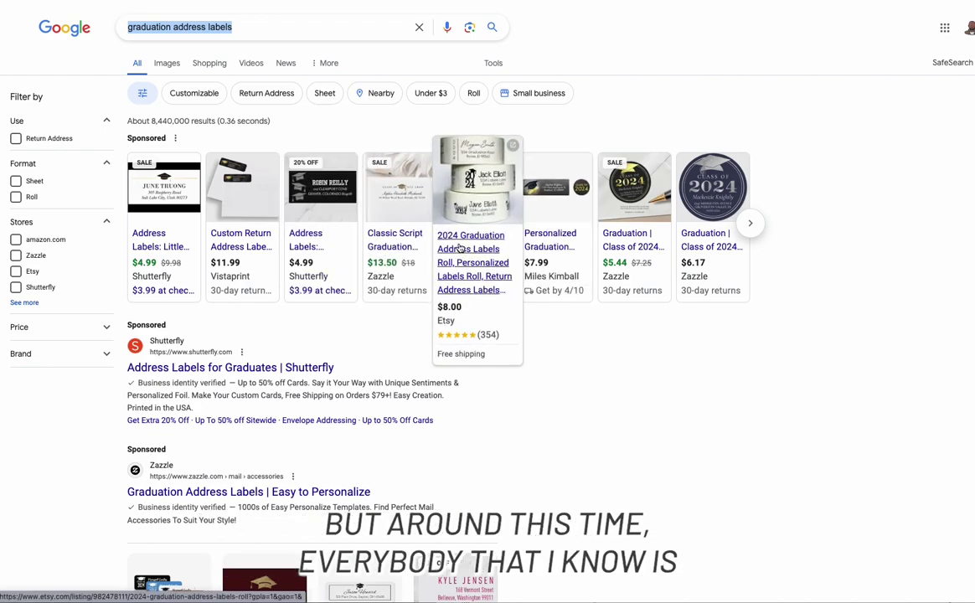
mouse_move(323, 239)
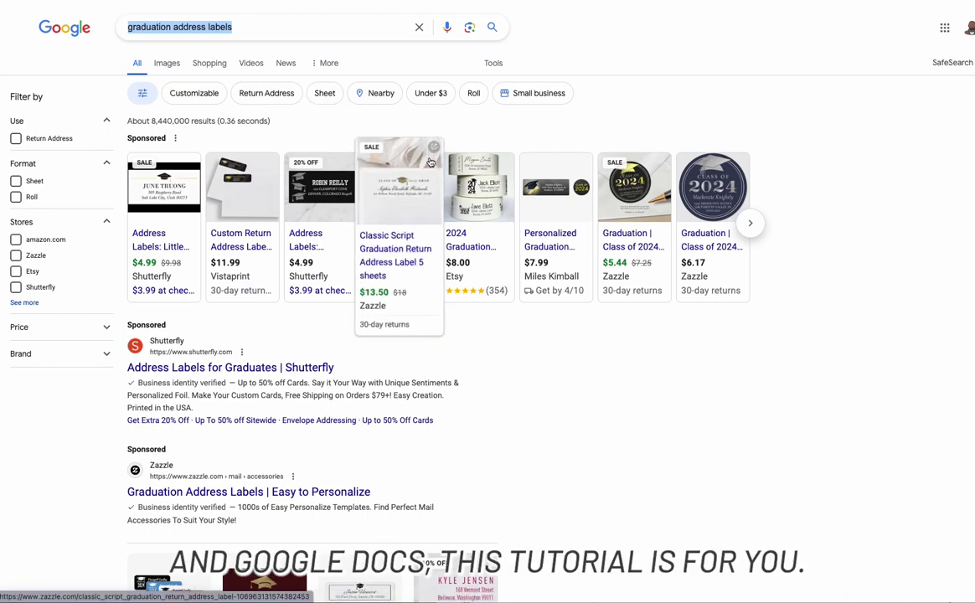
left_click(164, 63)
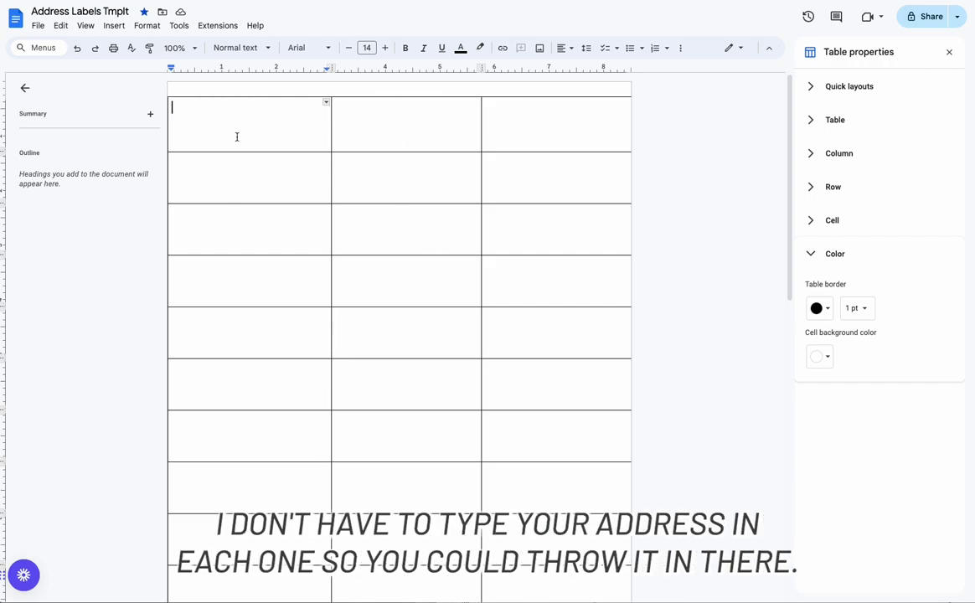
Step: Paste the return address into all three row-one cells, then into rows 2–8 at once
left_click(393, 128)
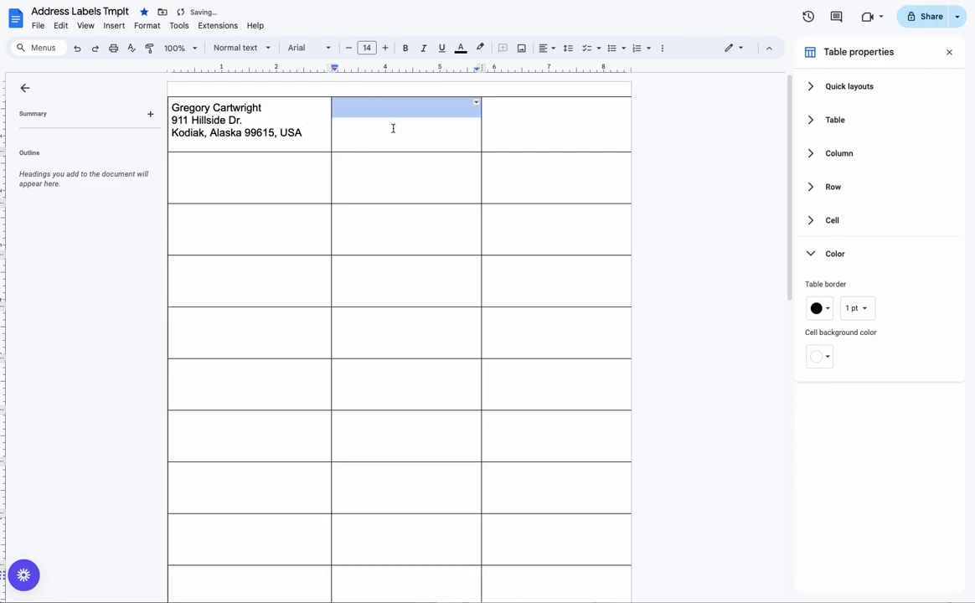
left_click(553, 117)
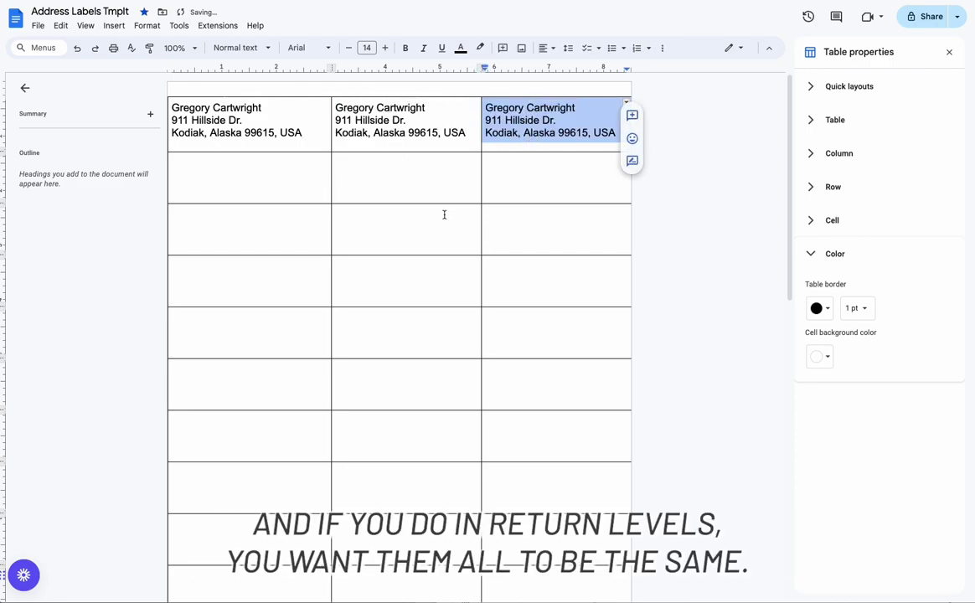
left_click_drag(219, 155, 559, 496)
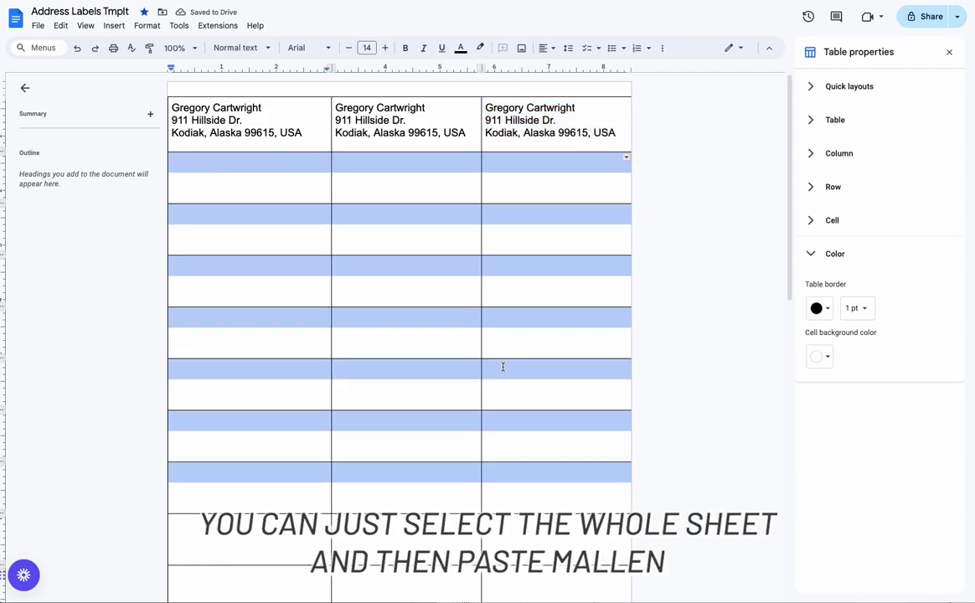
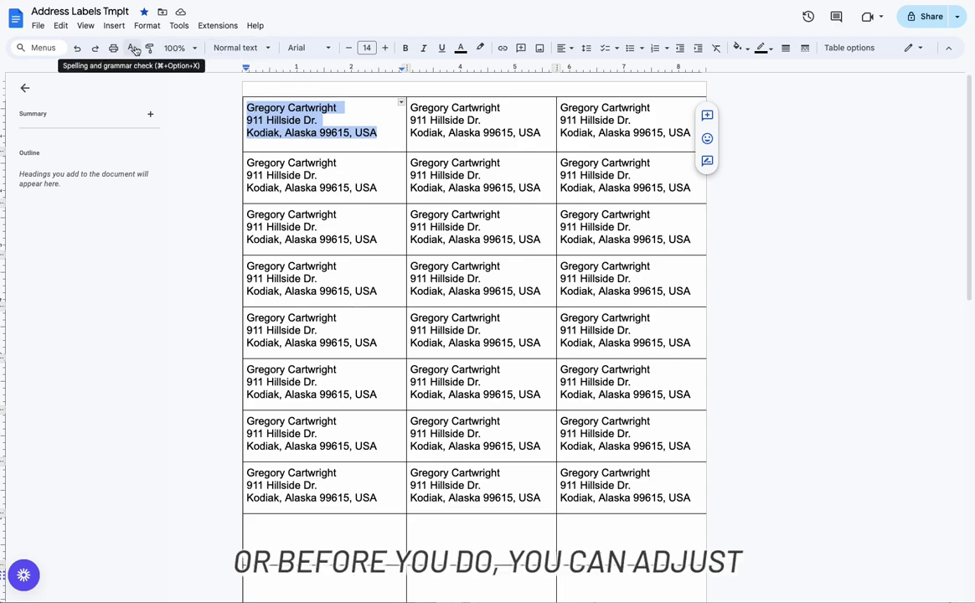
Step: Try bold and italic on the first label's address, then remove both again
left_click(405, 48)
left_click(423, 47)
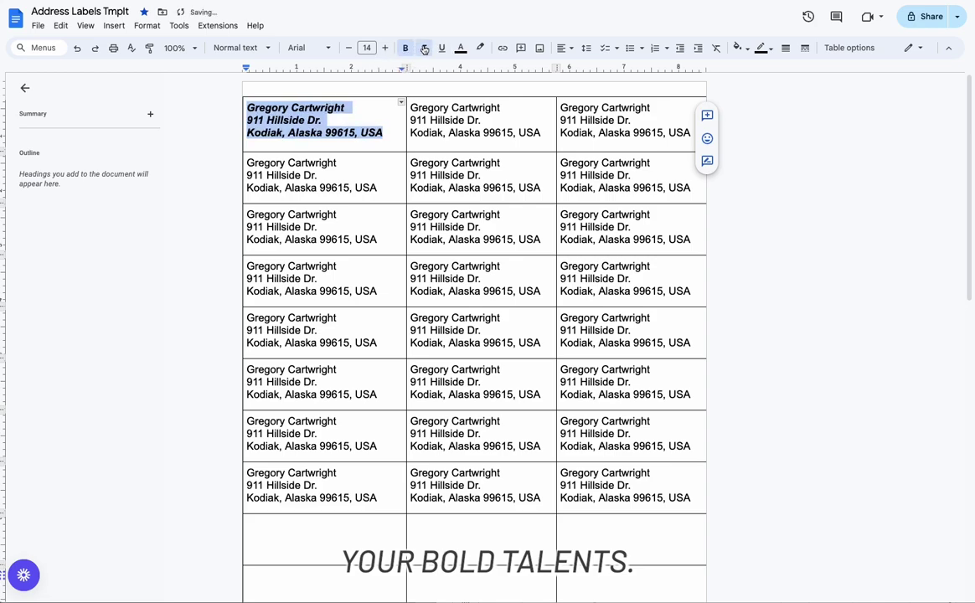
left_click(405, 47)
left_click(424, 48)
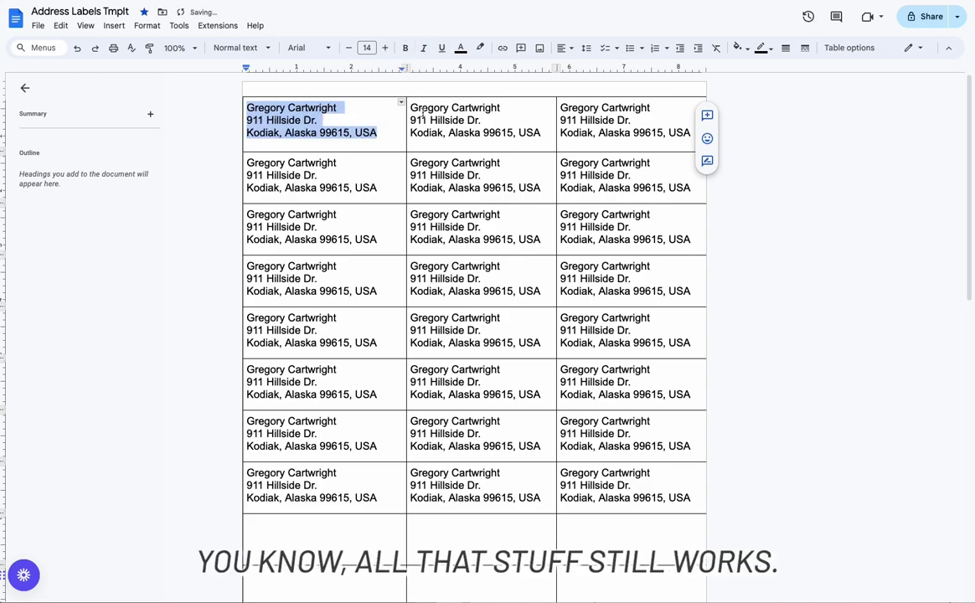
Step: Apply 'Add space before paragraph' from Line & paragraph spacing to the first label
left_click(248, 105)
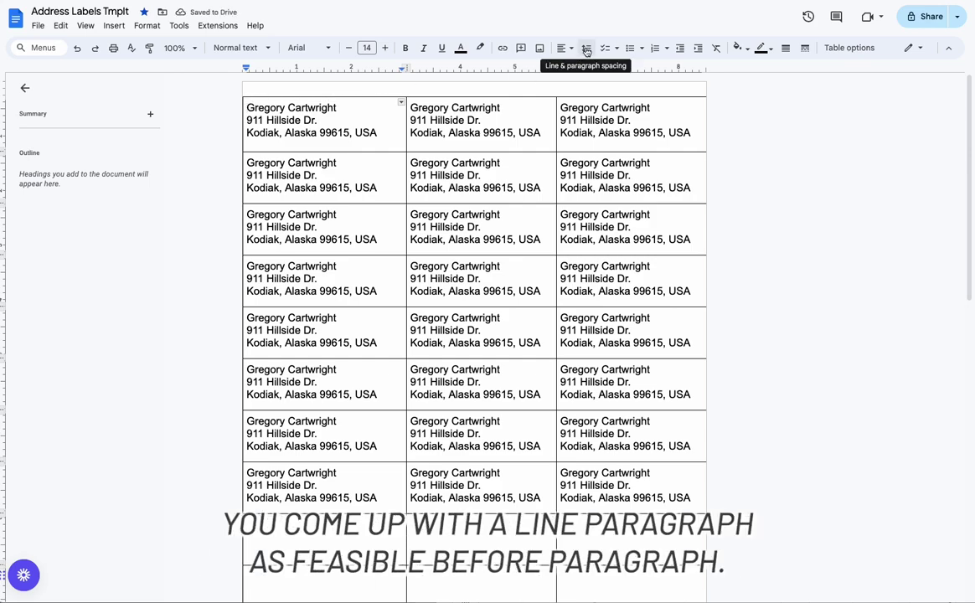
left_click(586, 49)
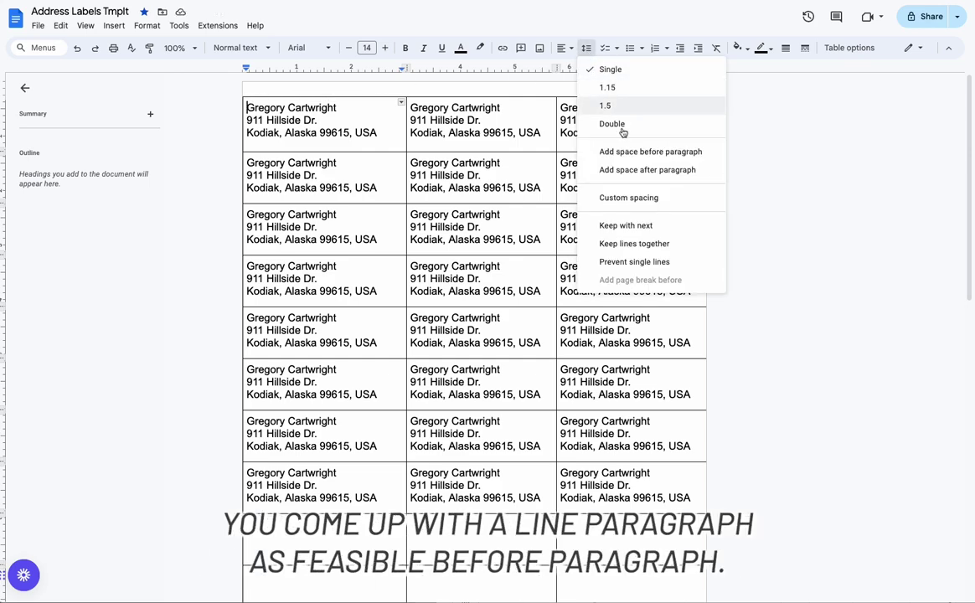
left_click(650, 160)
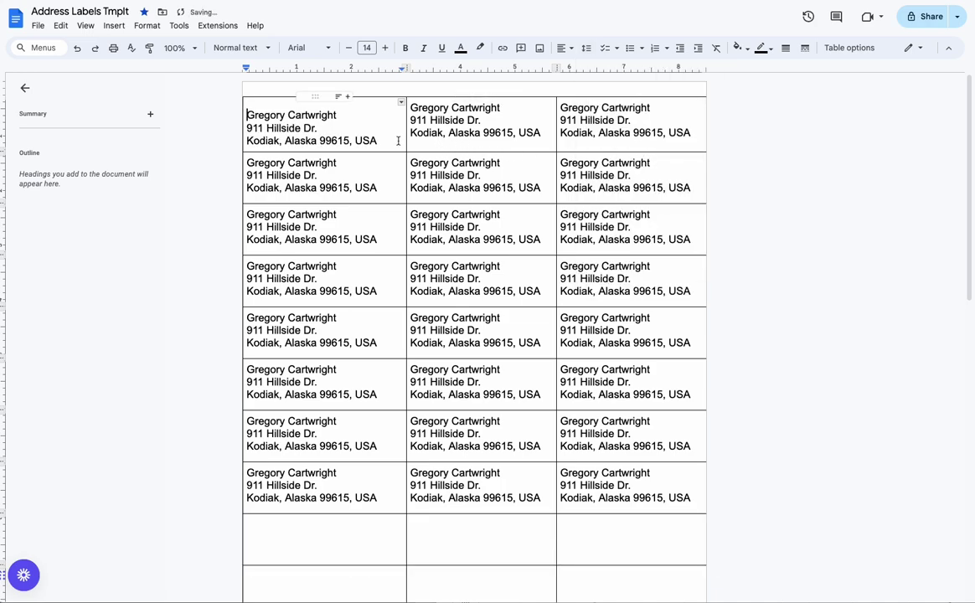
left_click_drag(379, 140, 501, 428)
left_click(226, 101)
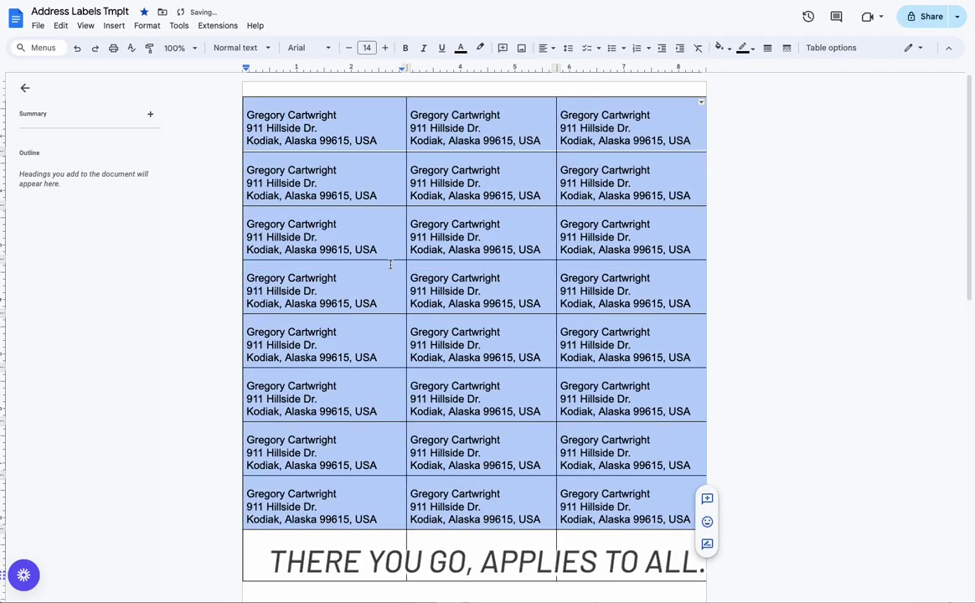
Step: Select the whole label table and set its border colour to white
left_click_drag(298, 100, 637, 445)
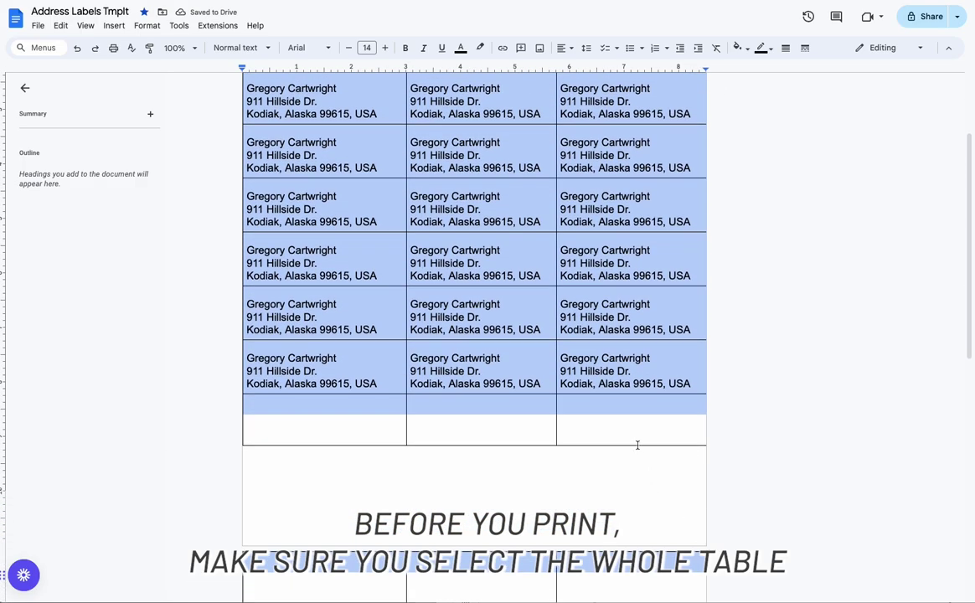
scroll(637, 423, "up", 3)
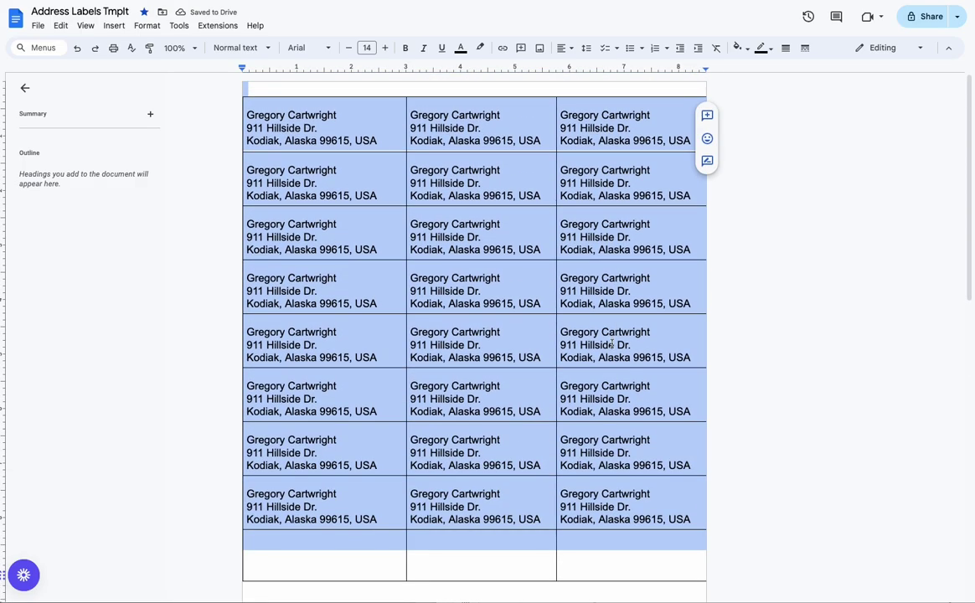
left_click(481, 48)
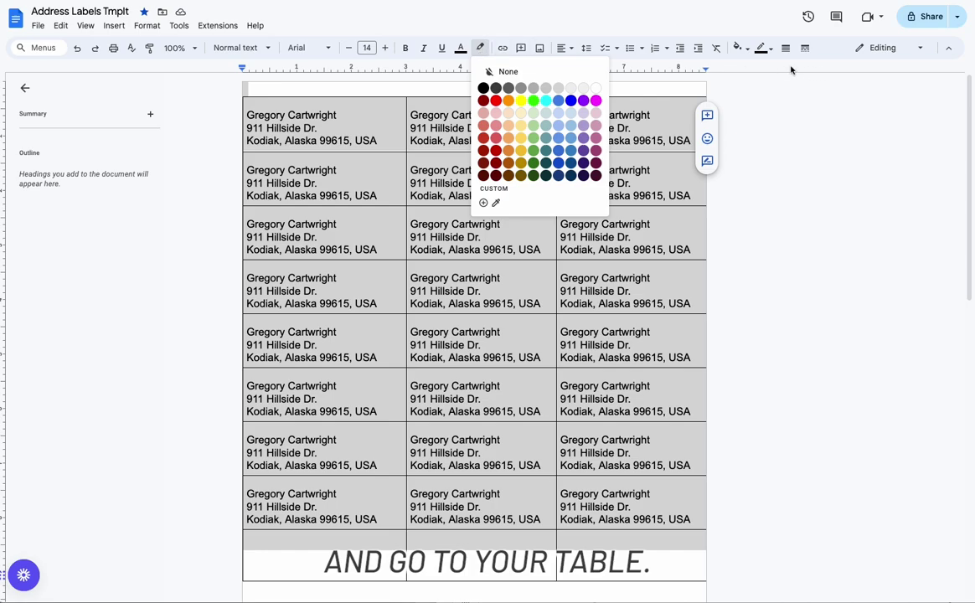
left_click(768, 50)
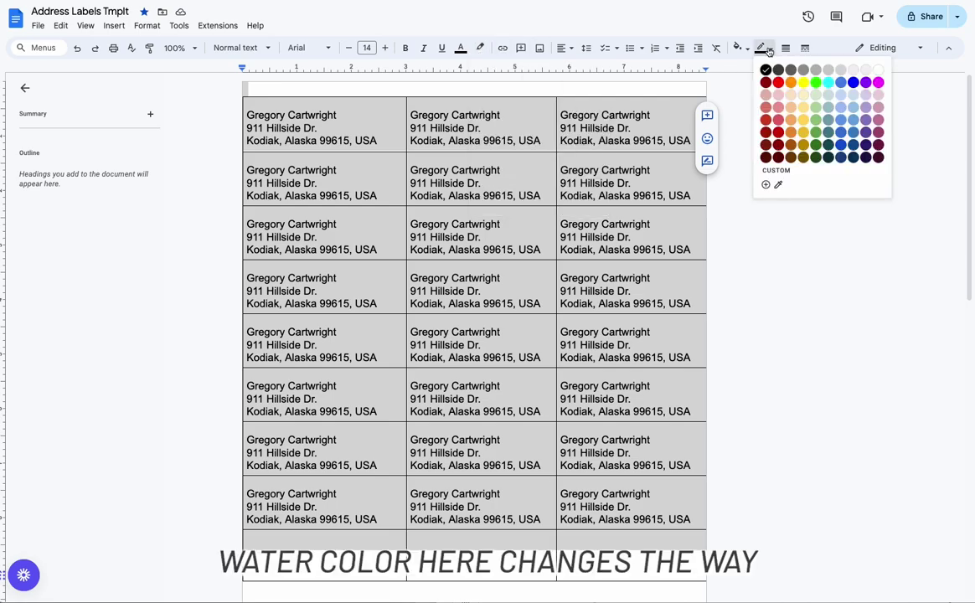
left_click(877, 73)
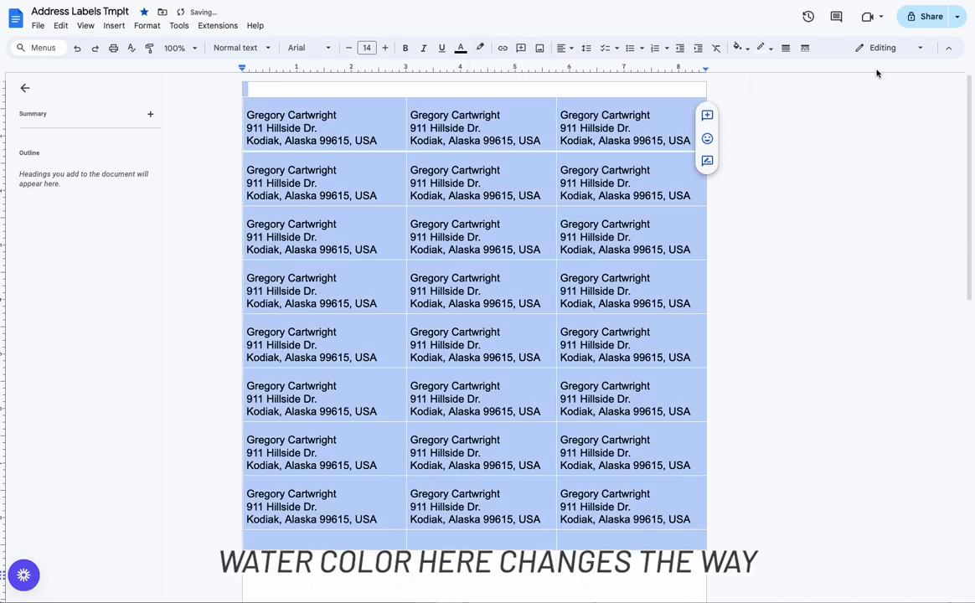
left_click(825, 143)
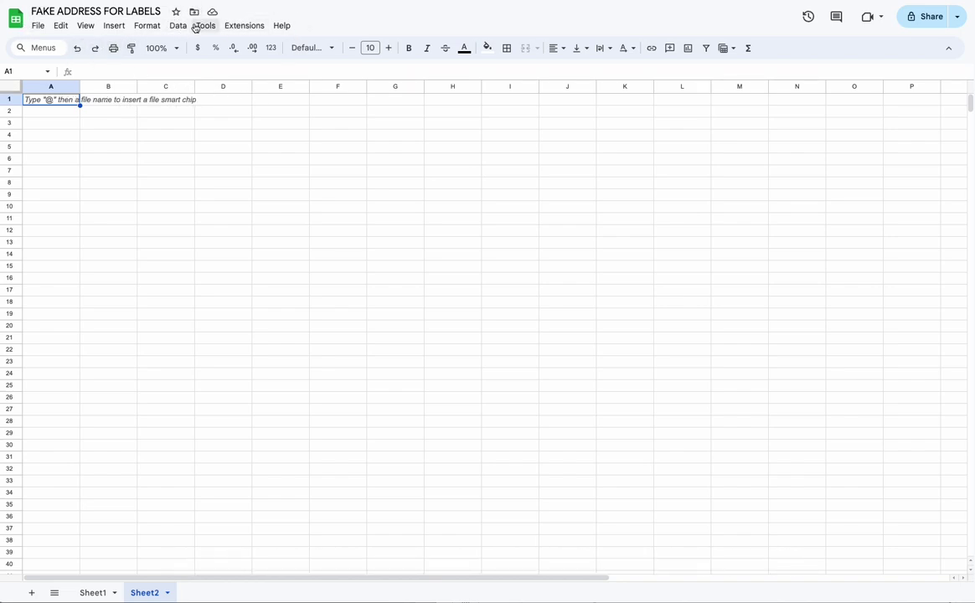
left_click(242, 26)
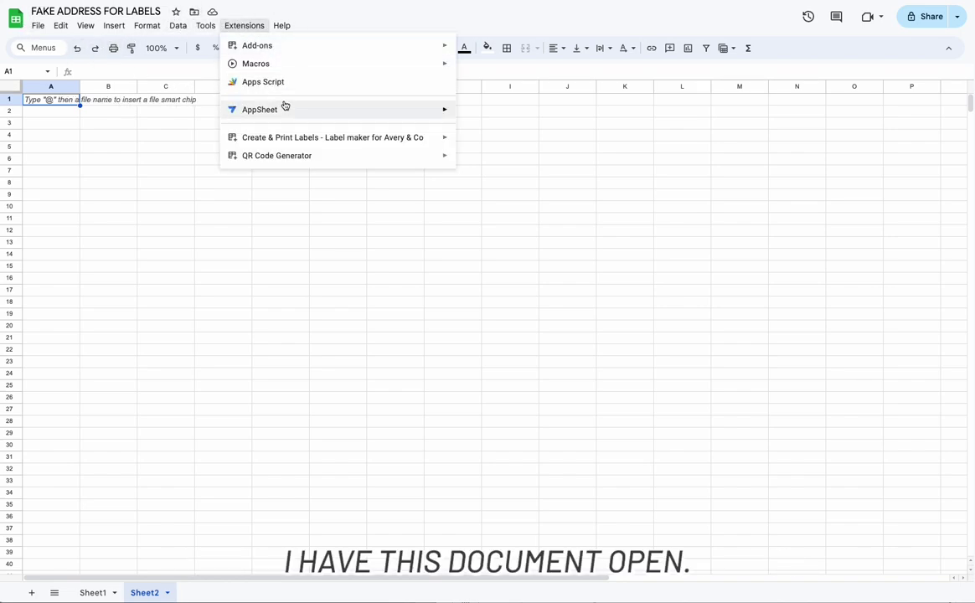
mouse_move(295, 43)
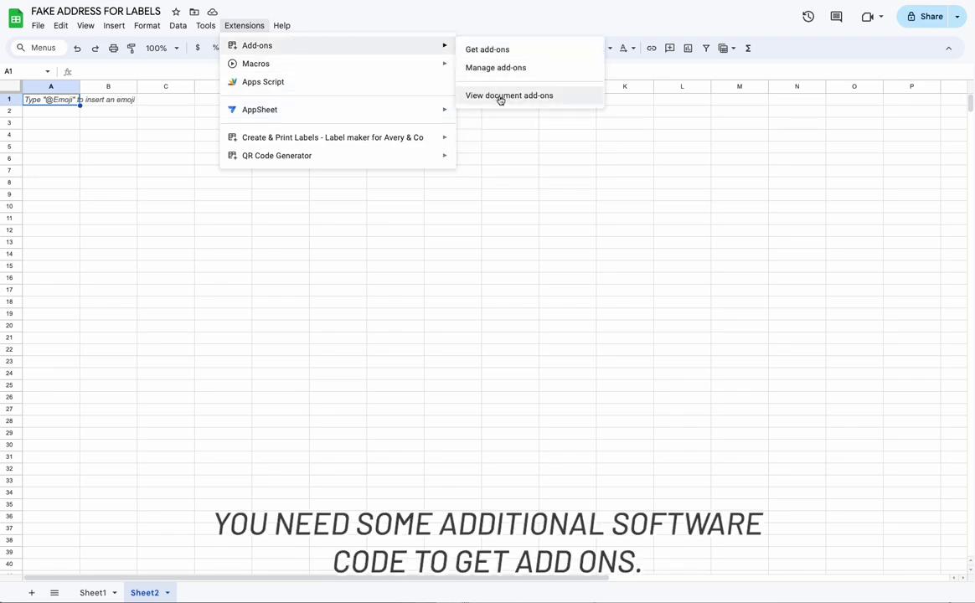
left_click(501, 51)
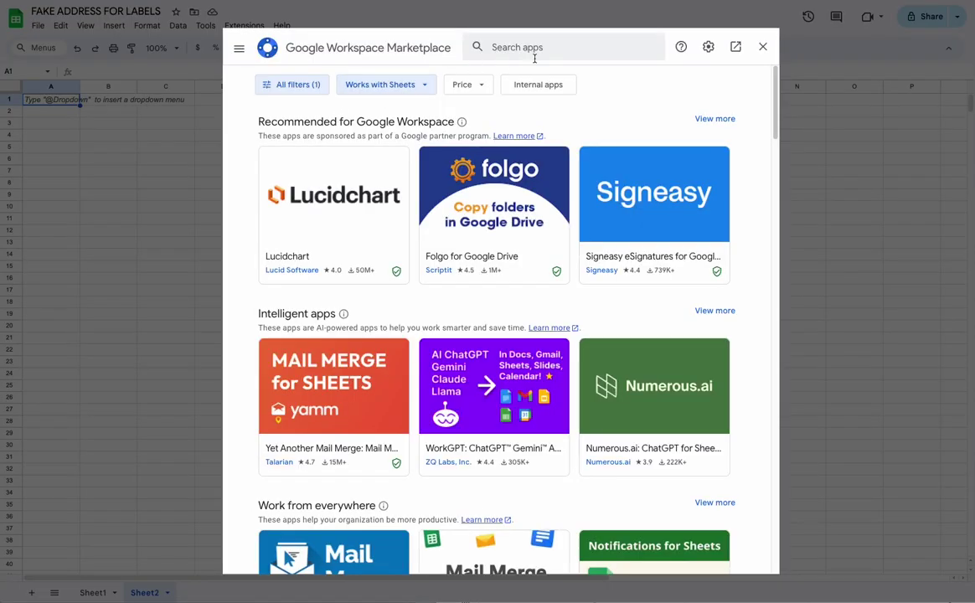
left_click(512, 48)
type("Labelmaker")
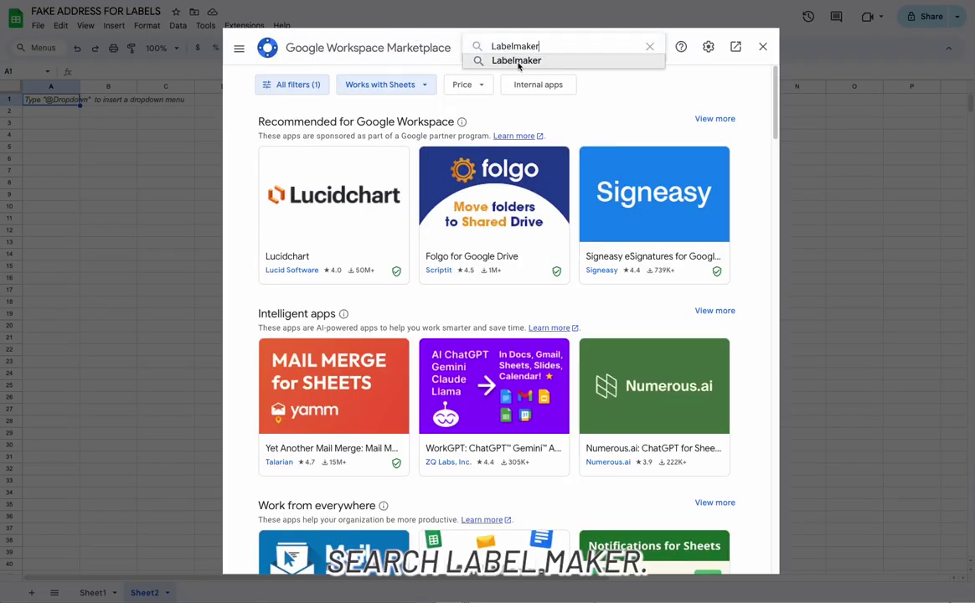
left_click(512, 60)
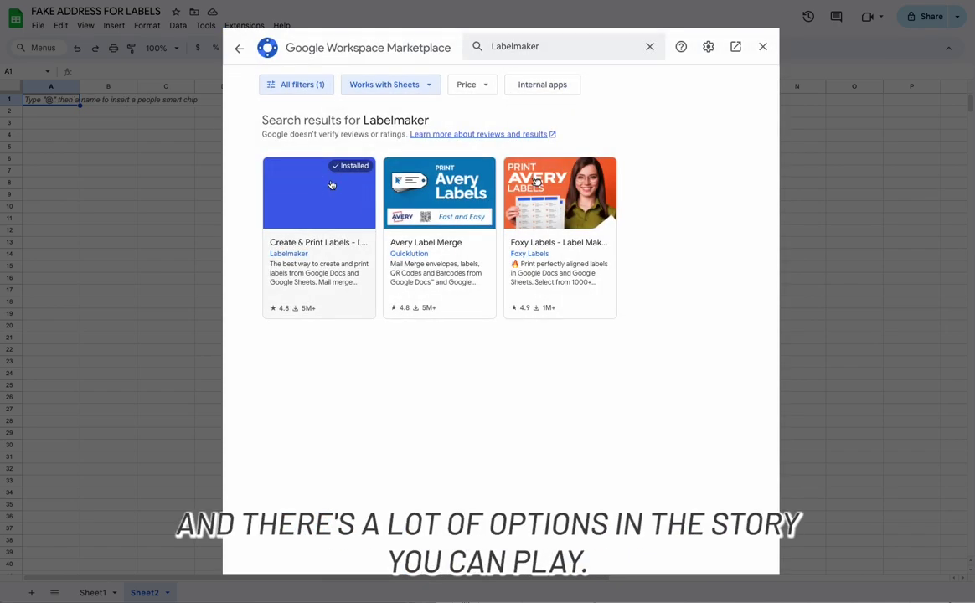
left_click(309, 247)
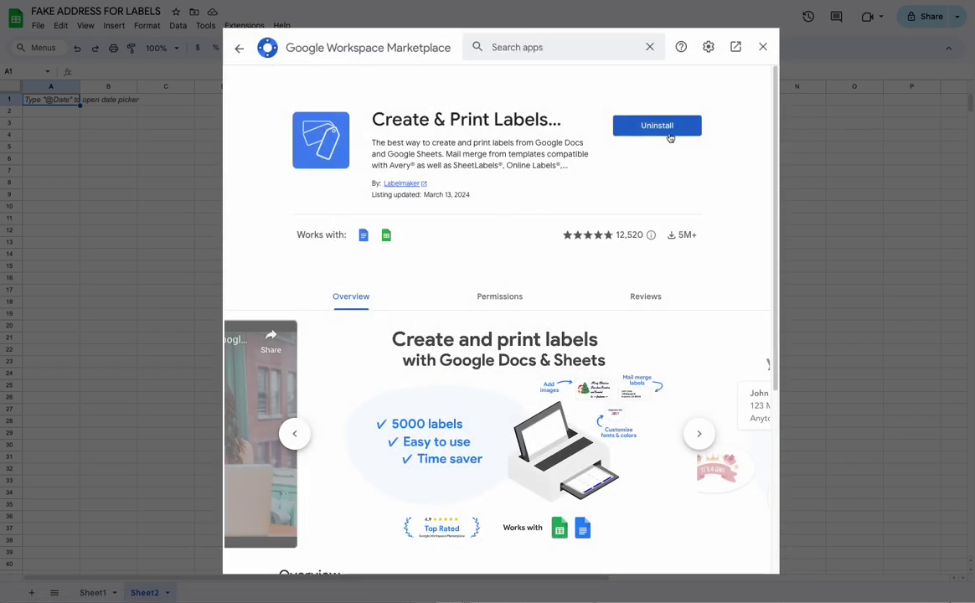
key("Escape")
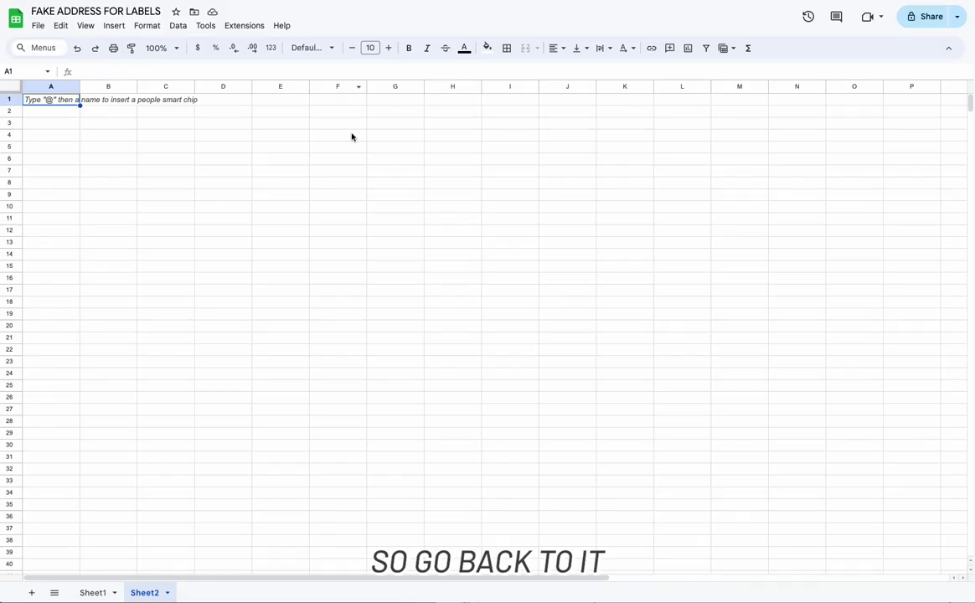
Step: Select A1 on Sheet1 and show the Extensions > Create & Print Labels submenu
left_click(100, 124)
left_click(54, 100)
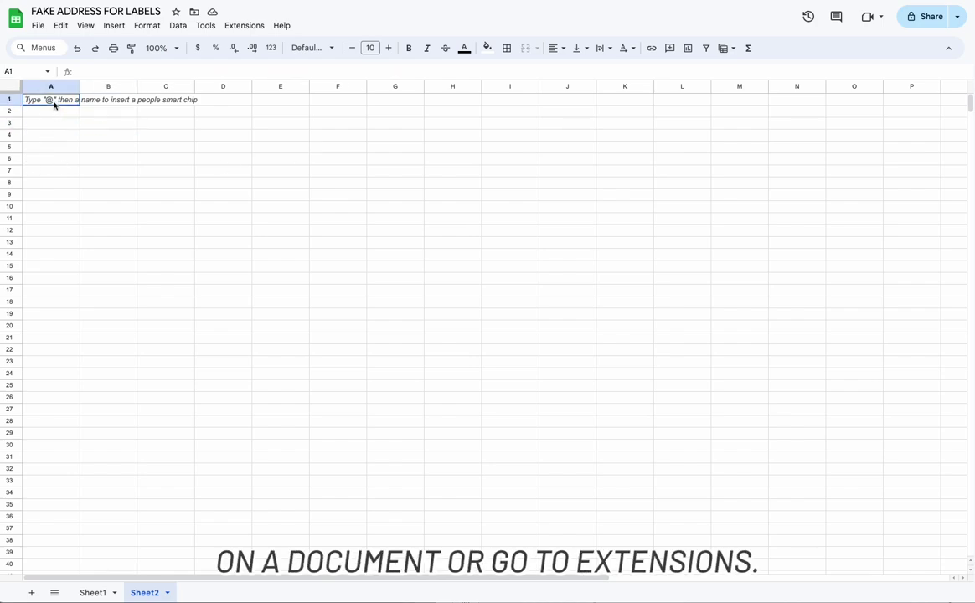
left_click(254, 31)
mouse_move(417, 145)
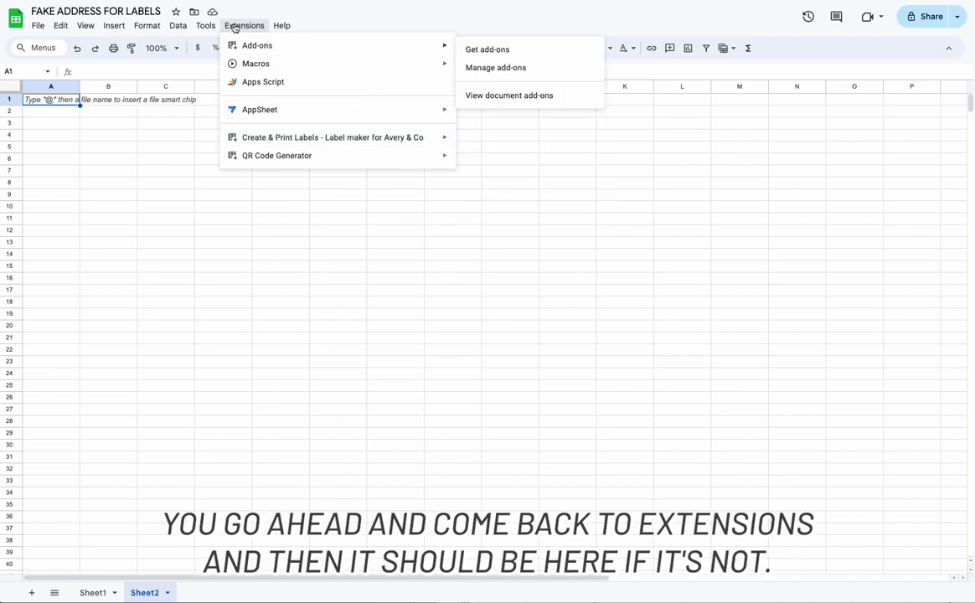
mouse_move(337, 141)
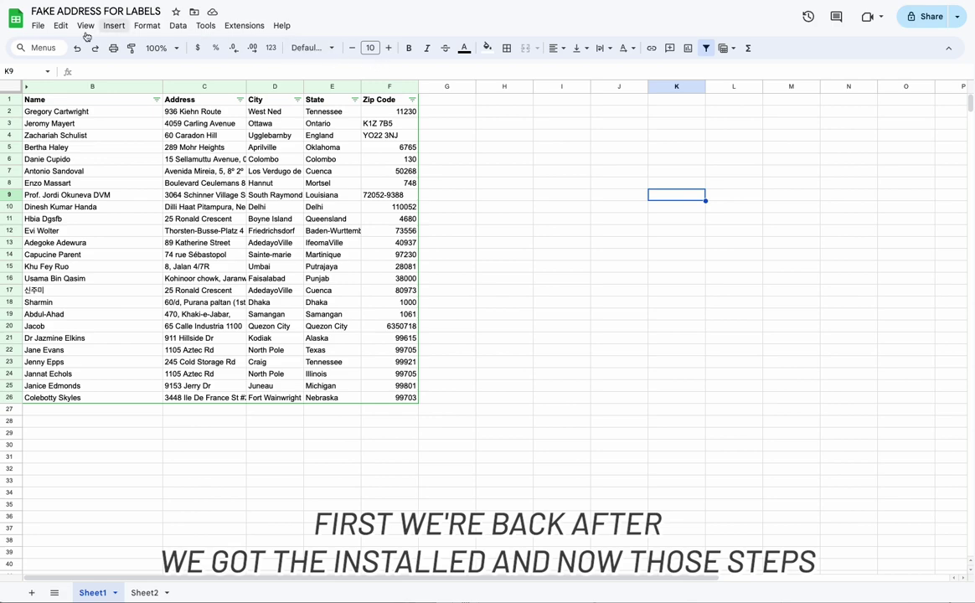
left_click(240, 27)
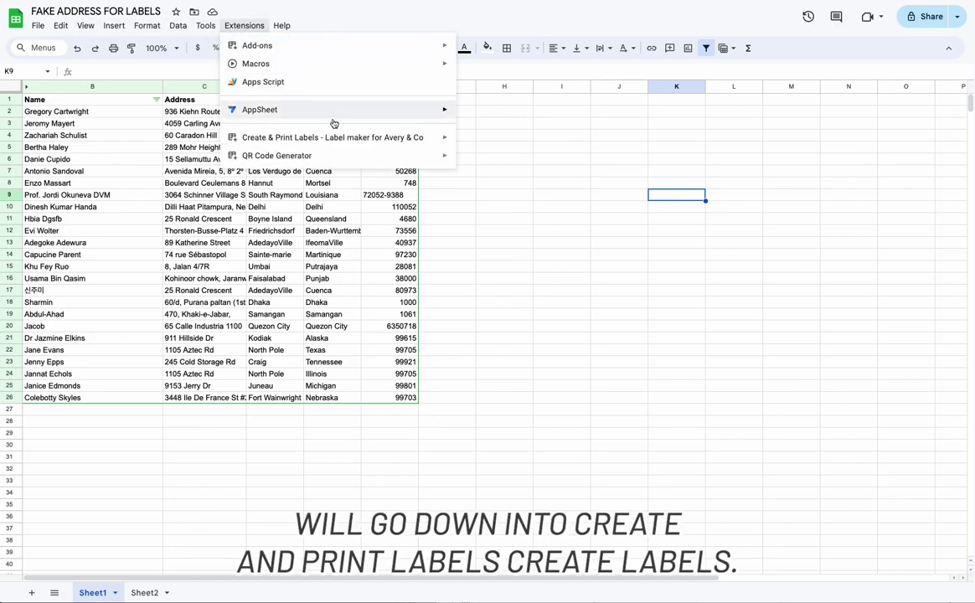
mouse_move(342, 137)
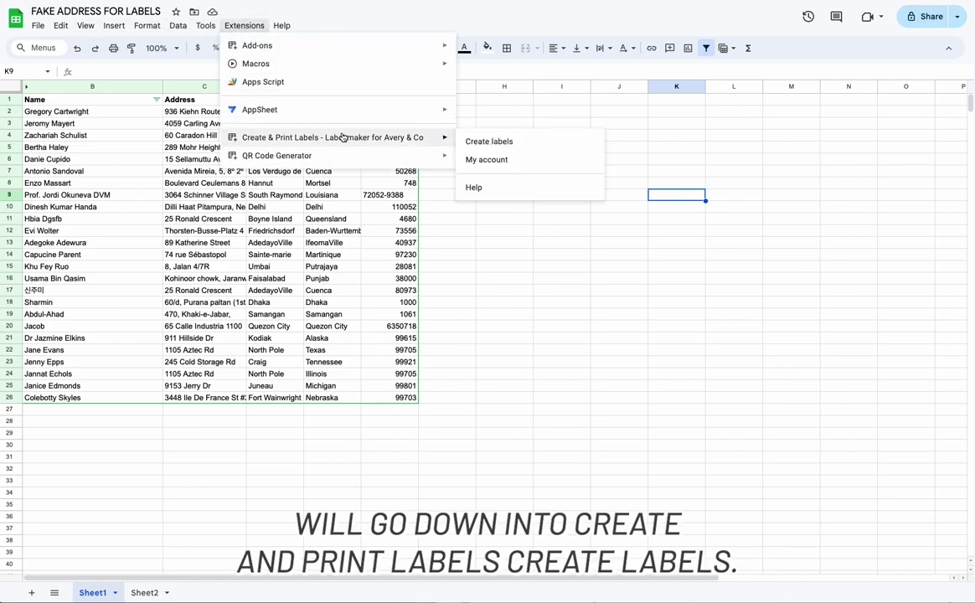
Step: Open Labelmaker's Create labels sidebar and select the Avery US Letter 5160 template
left_click(507, 144)
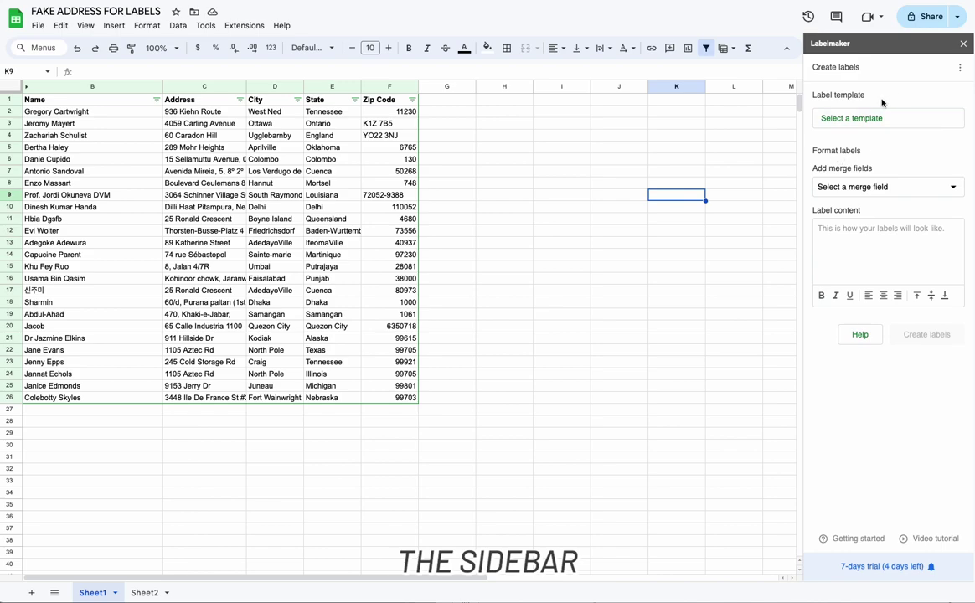
left_click(873, 123)
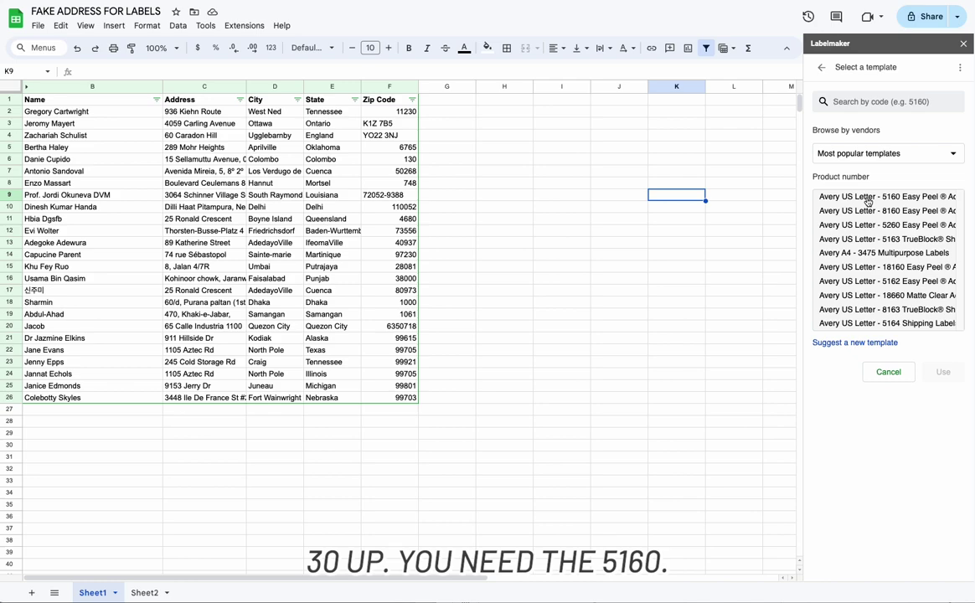
left_click(868, 199)
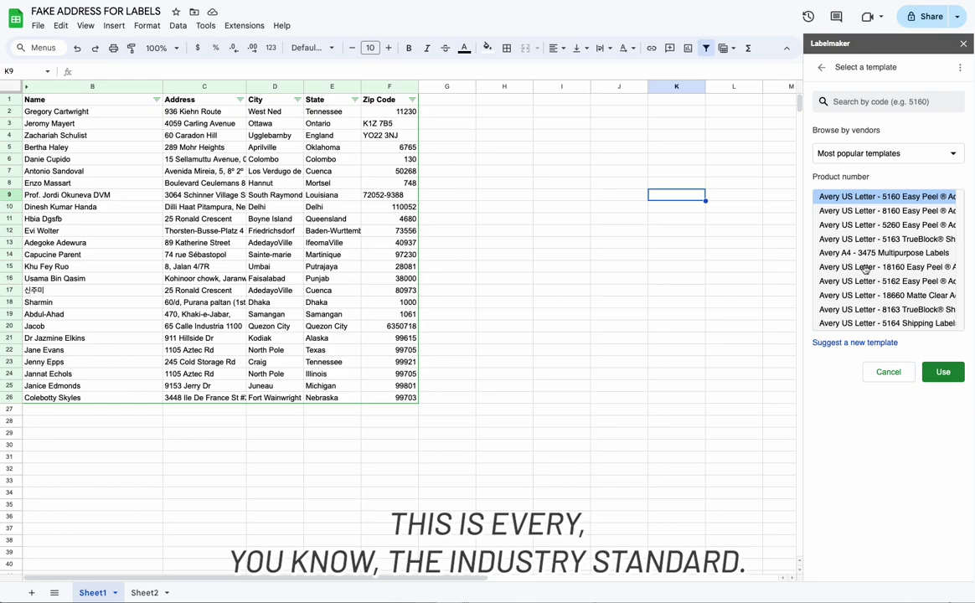
left_click(941, 373)
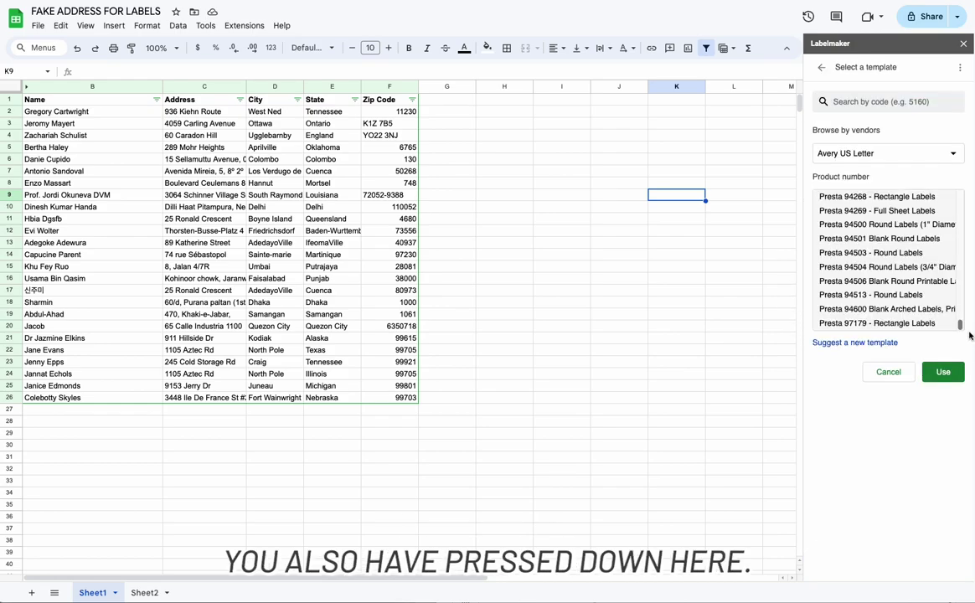
left_click_drag(969, 327, 967, 279)
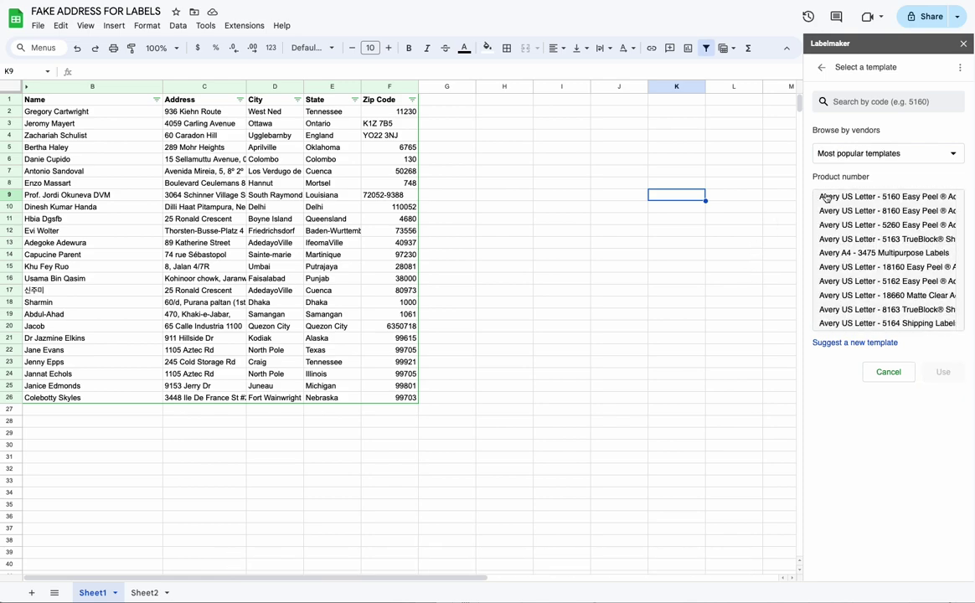
left_click(826, 197)
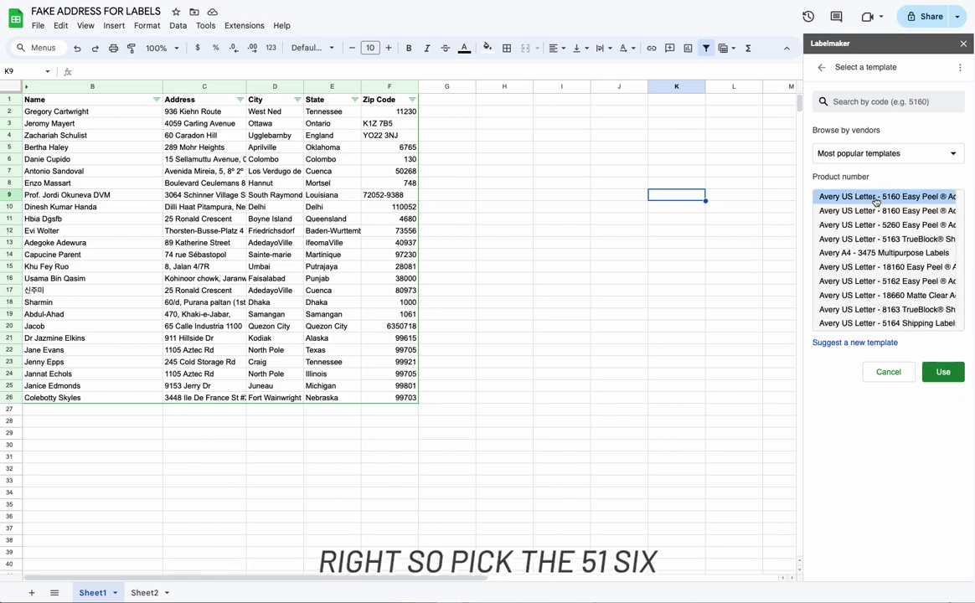
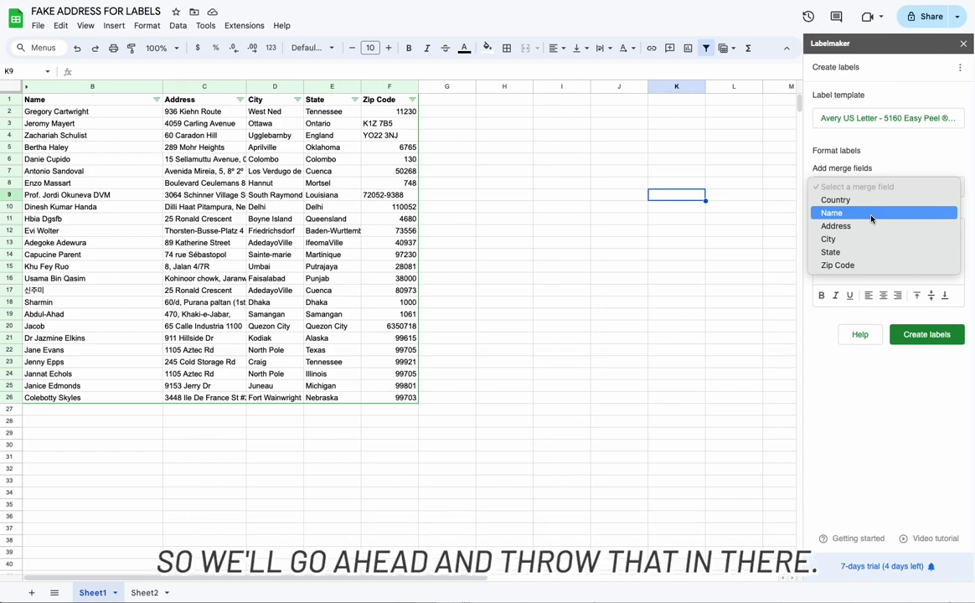
Step: Add the Name, Address, City, State and Zip Code merge fields to the label
left_click(838, 213)
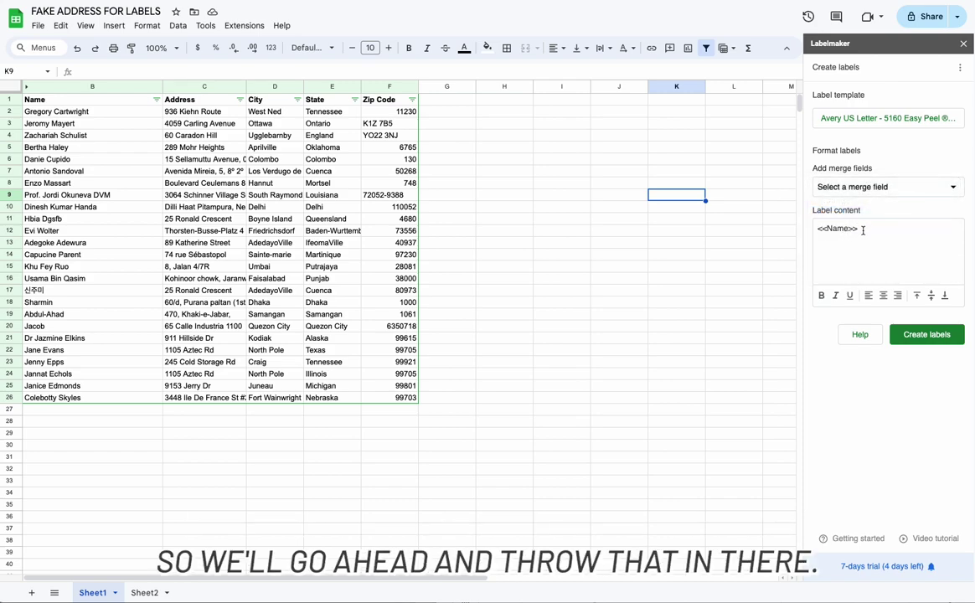
left_click(871, 187)
left_click(860, 225)
left_click(862, 188)
left_click(851, 238)
left_click(866, 189)
left_click(863, 252)
left_click(870, 188)
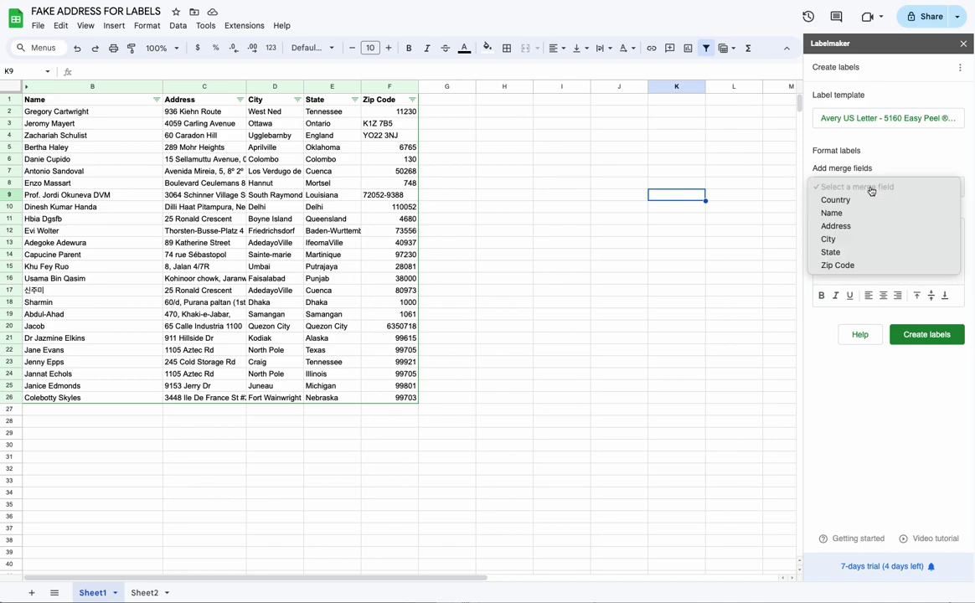
left_click(864, 265)
Step: Put Name and Address on their own lines, add a comma after City, and select Name
left_click(857, 227)
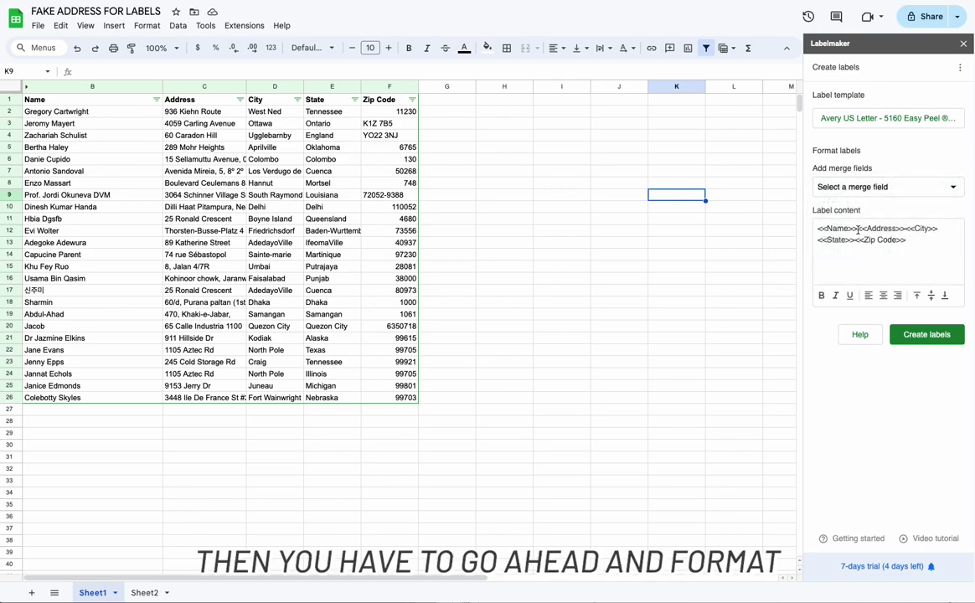
key("Return")
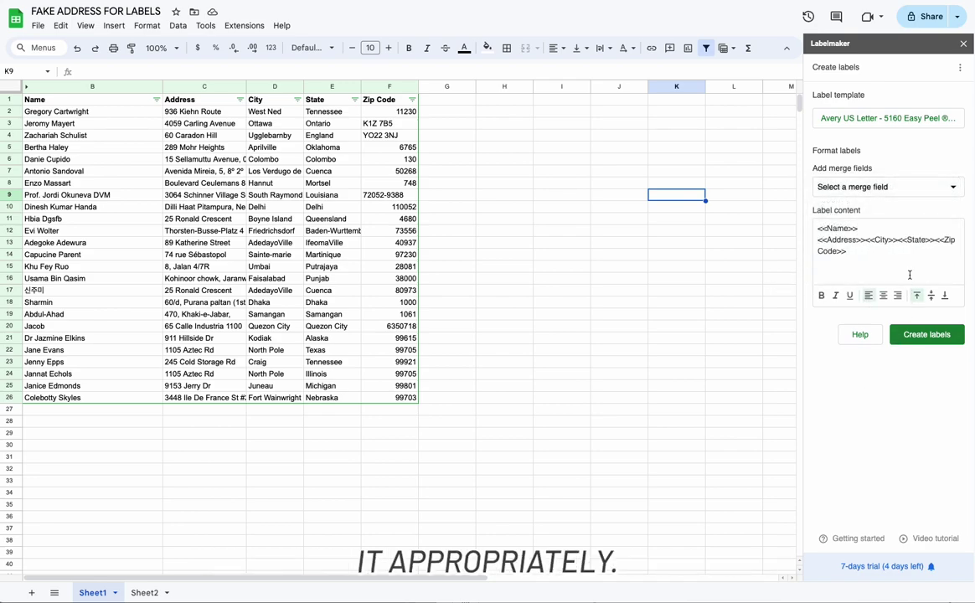
left_click(864, 242)
key("Return")
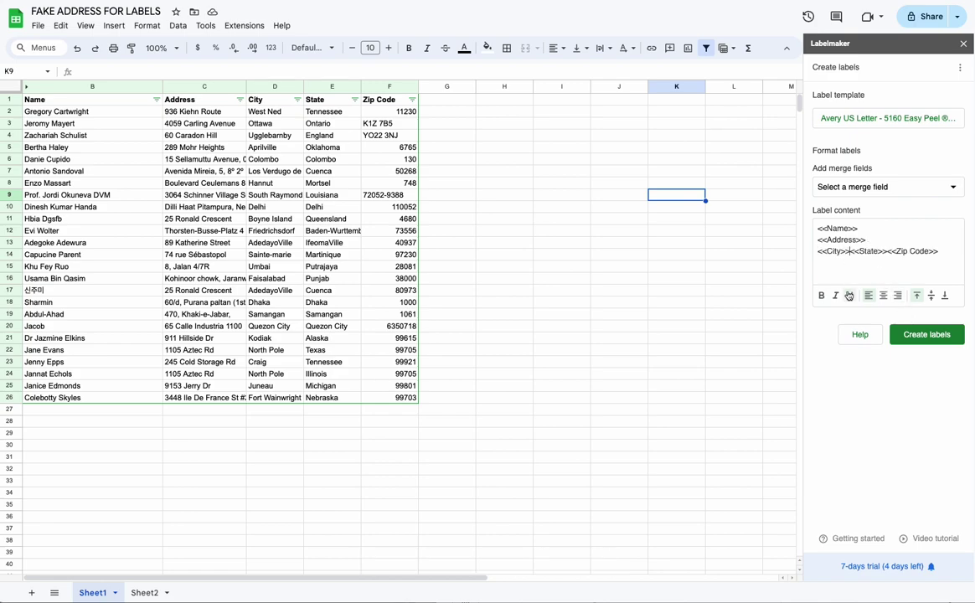
type(",")
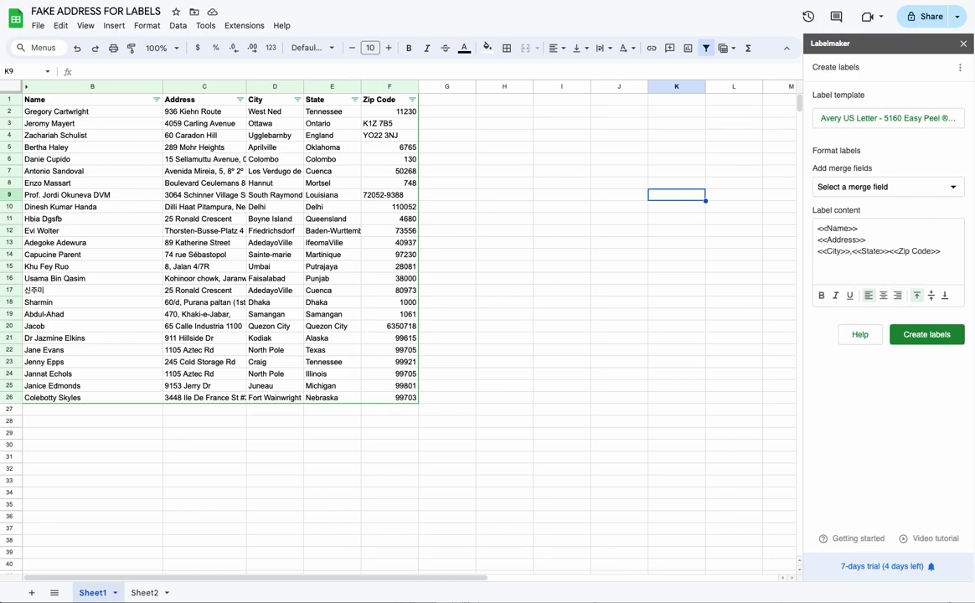
left_click(890, 251)
left_click(852, 251)
left_click_drag(868, 227, 772, 226)
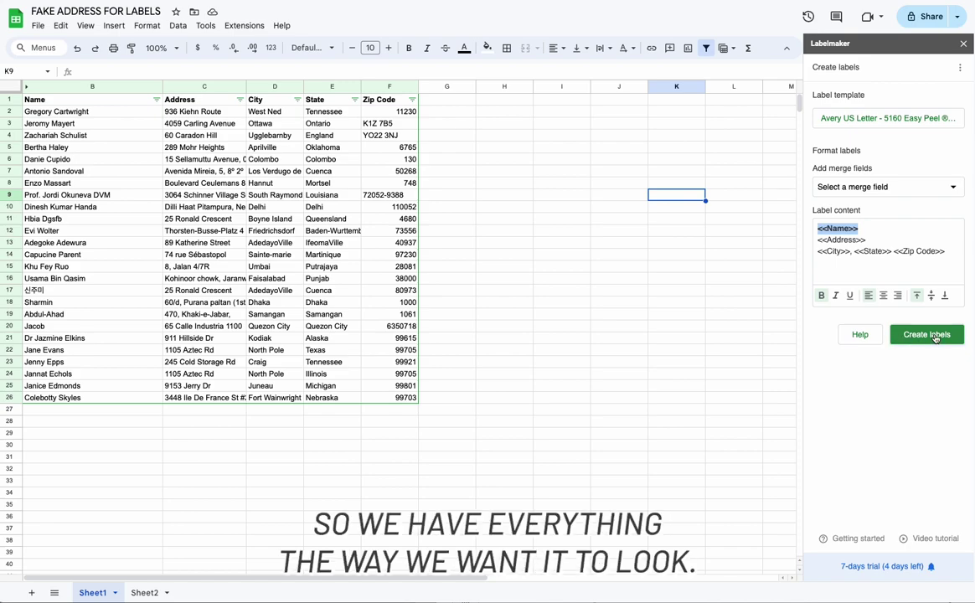
Step: Create and open the labels document, then return to the setup form and select the Name line
left_click(935, 335)
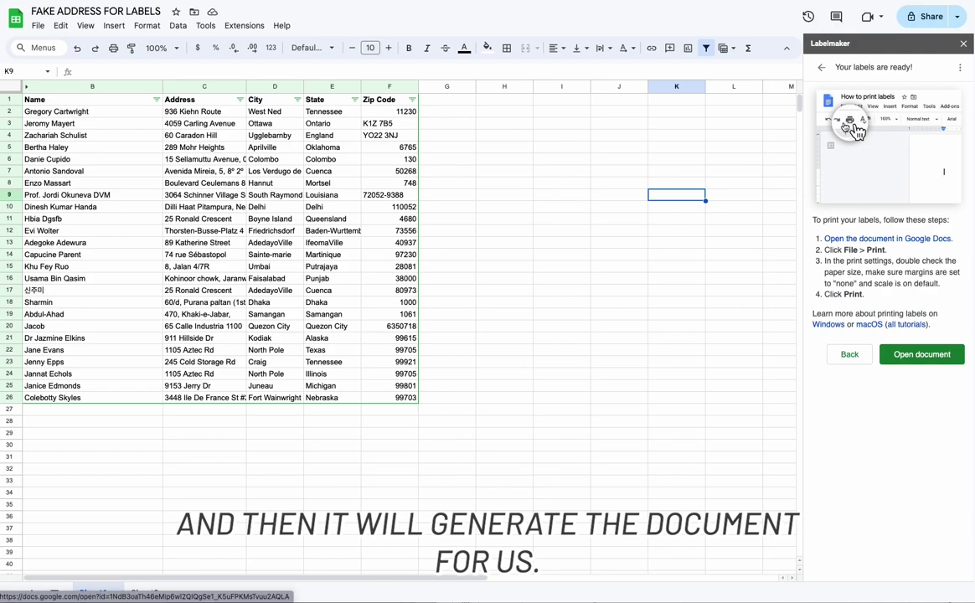
left_click(911, 355)
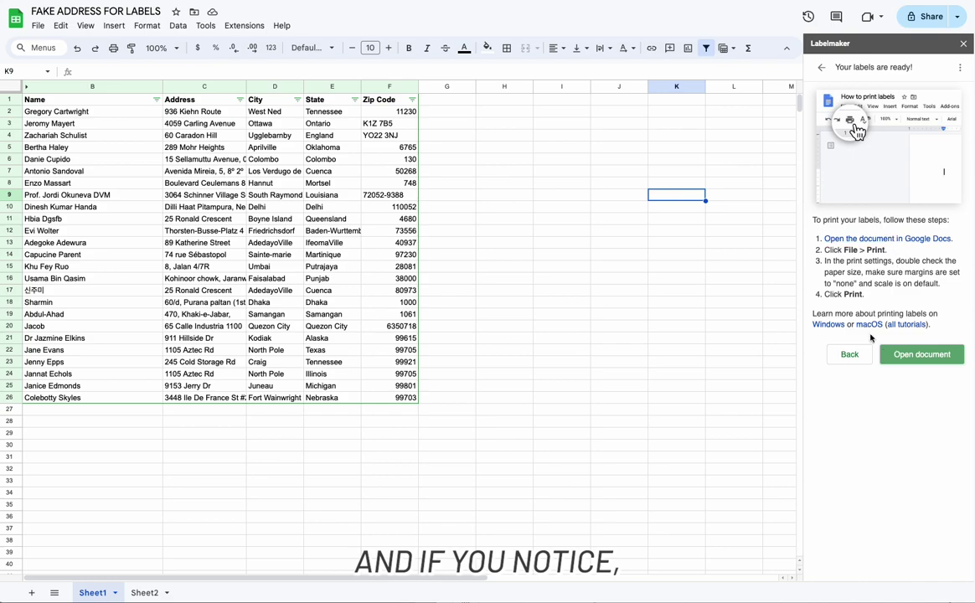
left_click(858, 354)
left_click_drag(854, 227, 817, 228)
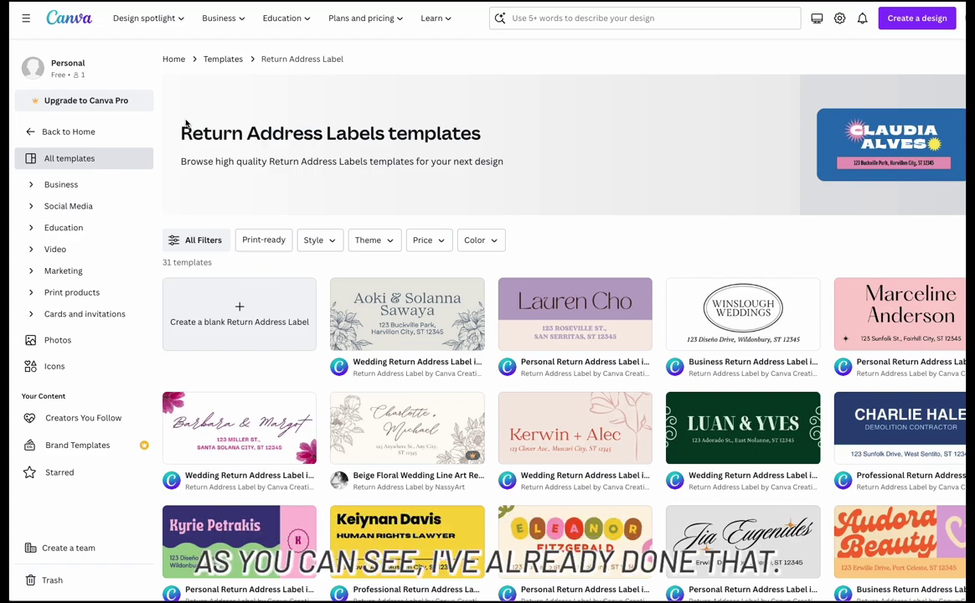
Step: From Canva's home page, search templates for 'address label'
left_click(174, 61)
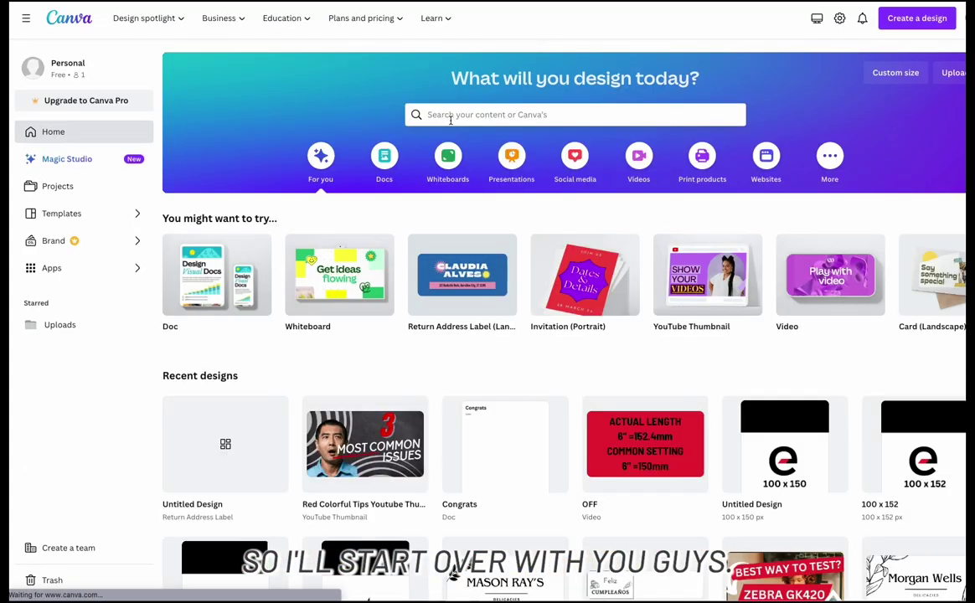
left_click(450, 118)
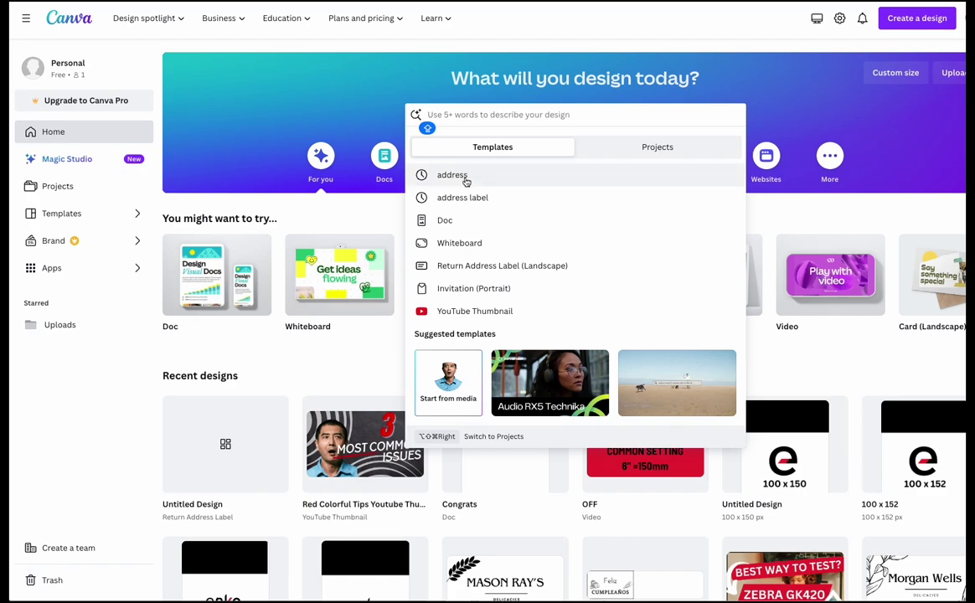
left_click(476, 201)
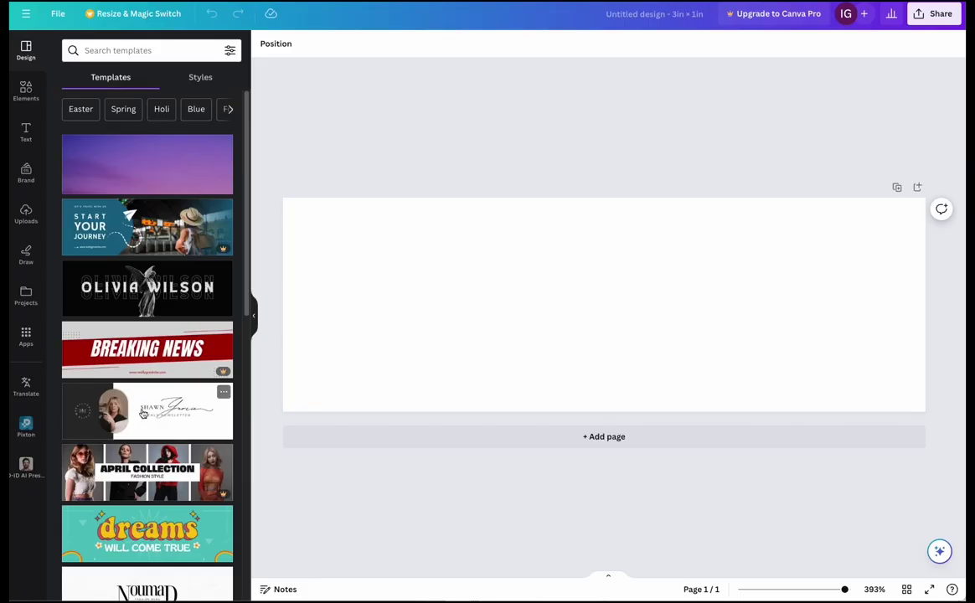
Step: Open the black-and-white calligraphy 3in × 1in template and download it as a 900 × 300 px PNG
left_click(142, 407)
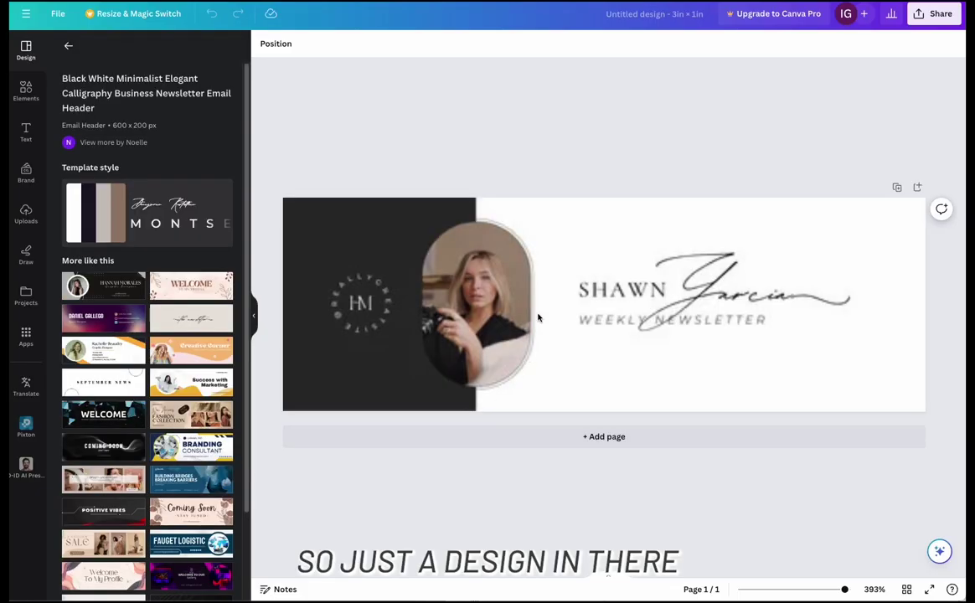
left_click(522, 165)
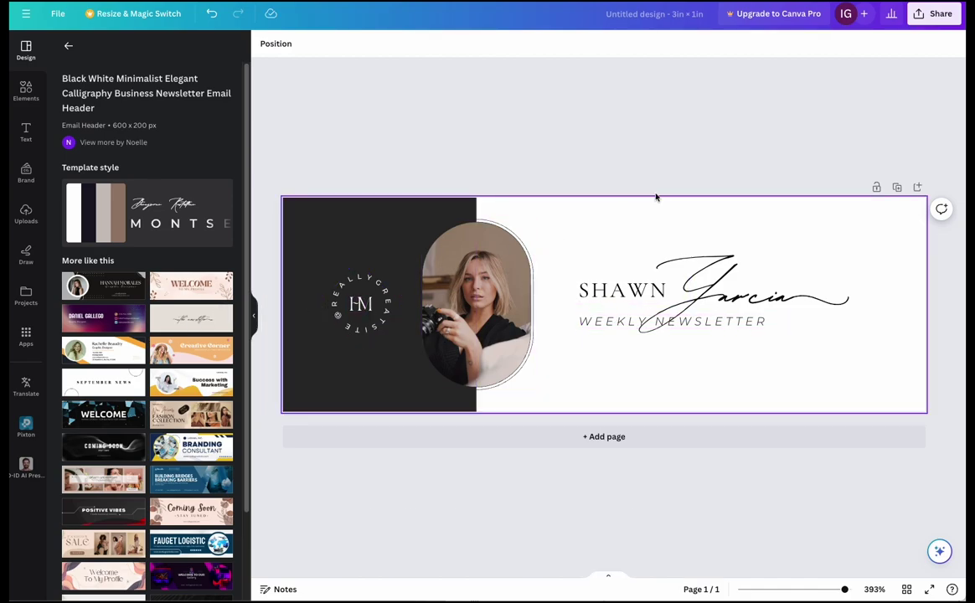
left_click(932, 17)
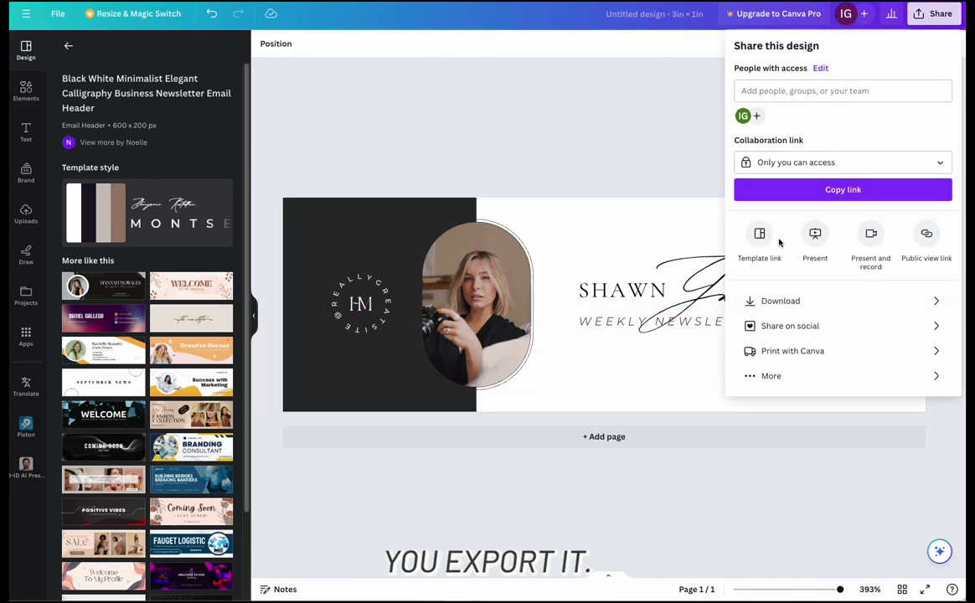
left_click(825, 302)
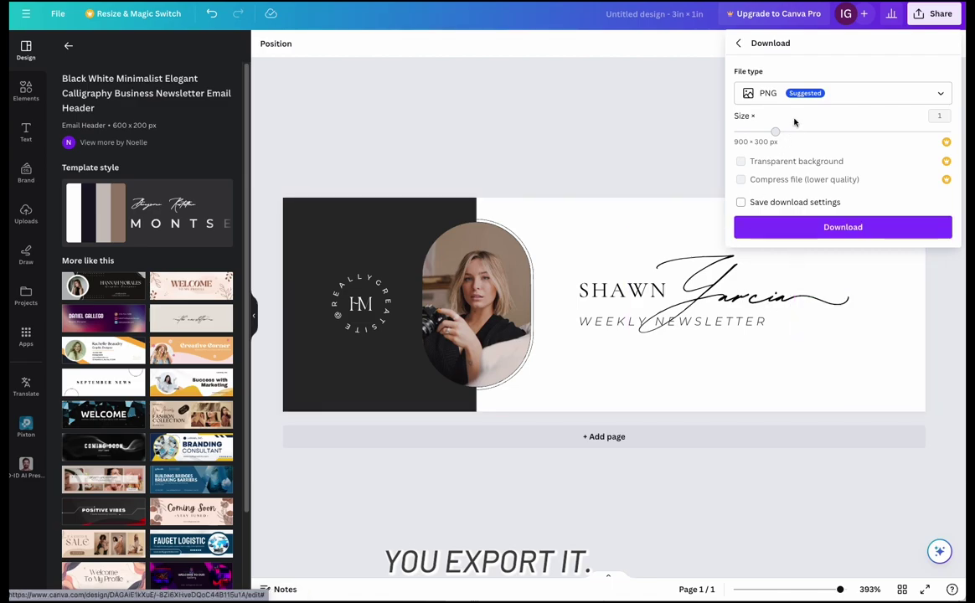
left_click(888, 226)
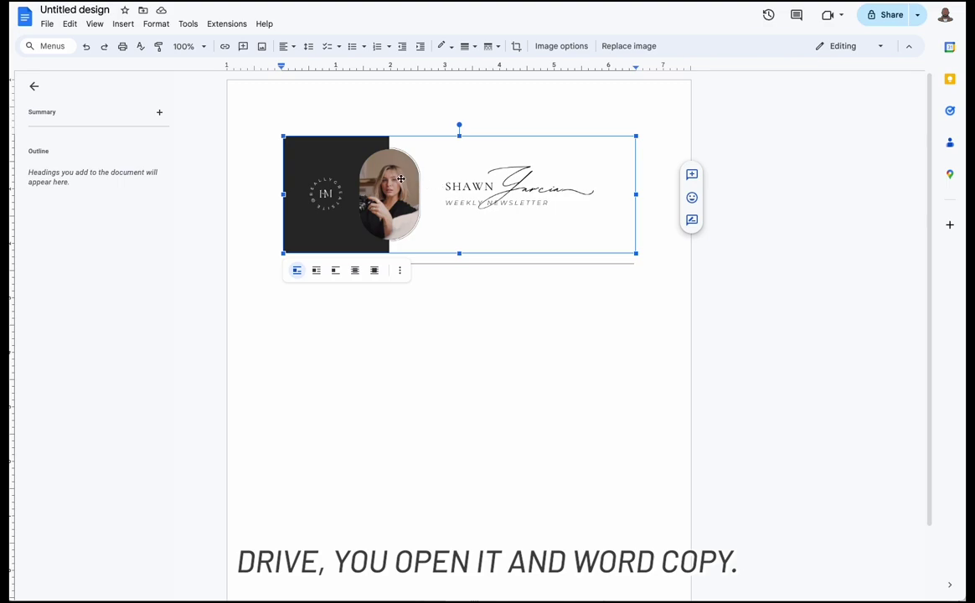
Step: Copy the label image and paste it into the first label and the second and third columns
right_click(437, 174)
left_click(506, 204)
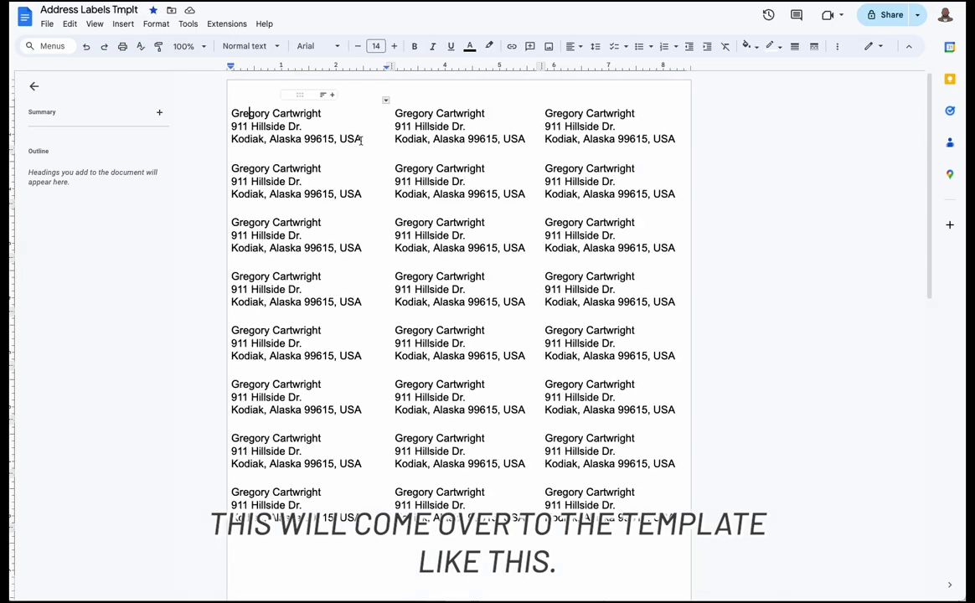
left_click_drag(361, 141, 232, 113)
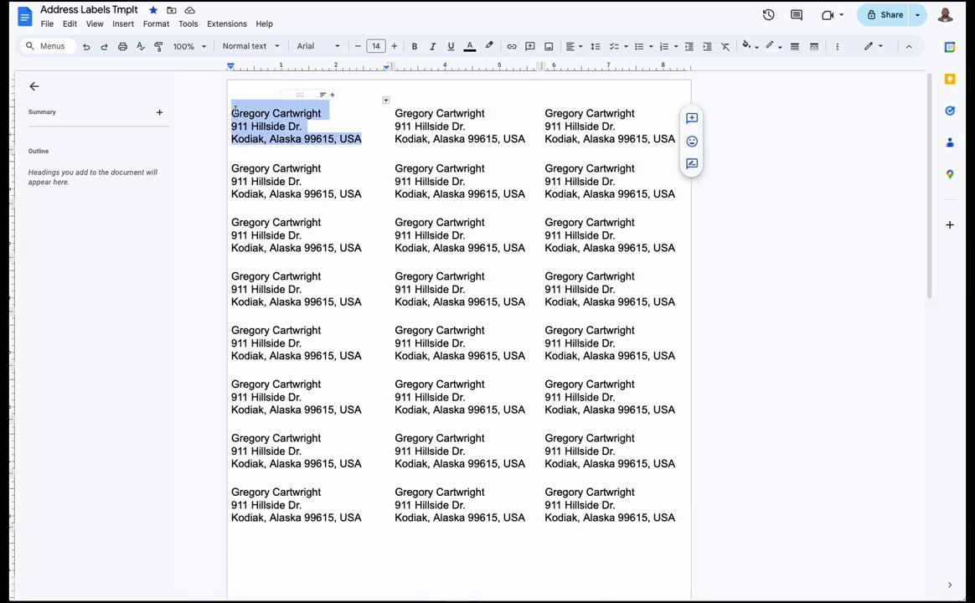
key("ctrl+v")
left_click(327, 149)
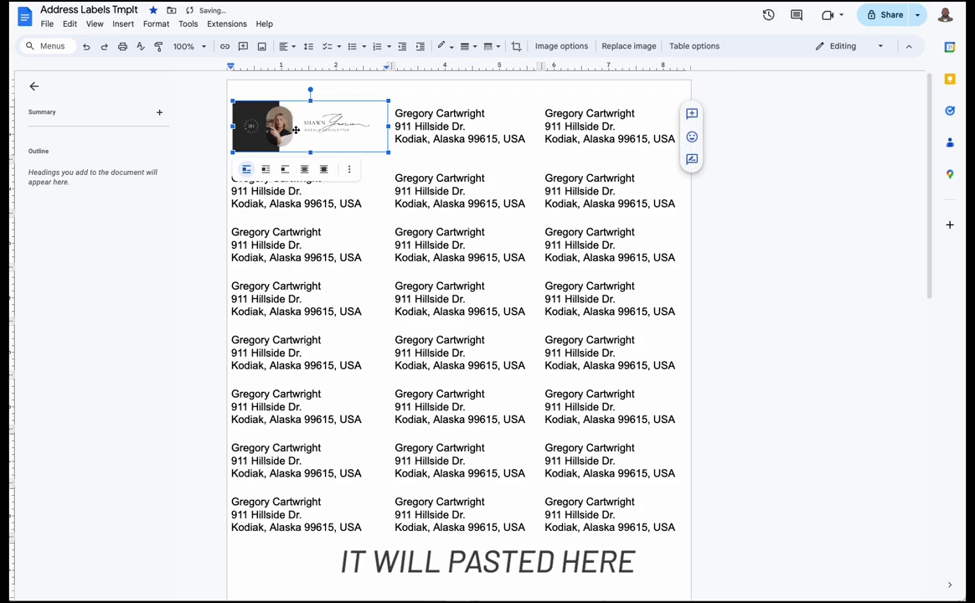
left_click(398, 104)
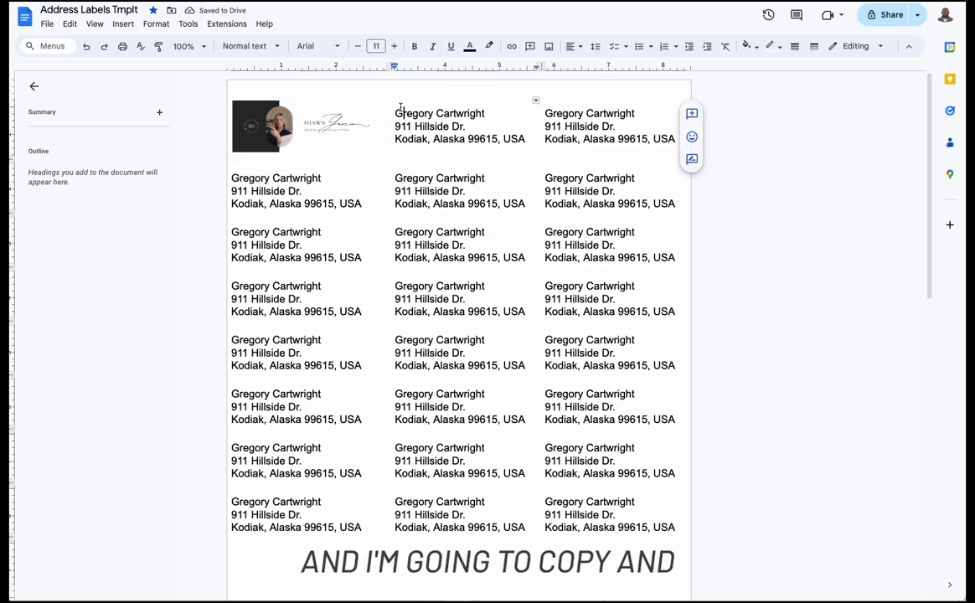
left_click_drag(397, 106, 549, 511)
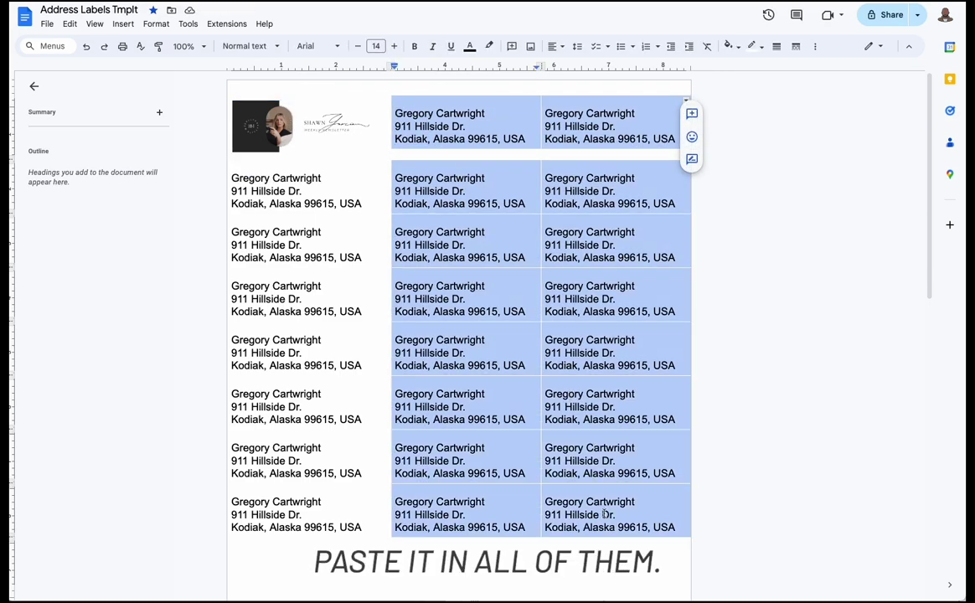
key("ctrl+v")
Step: Undo the whole-table paste, then paste the image into the remaining first-column cells
scroll(350, 301, "down", 5)
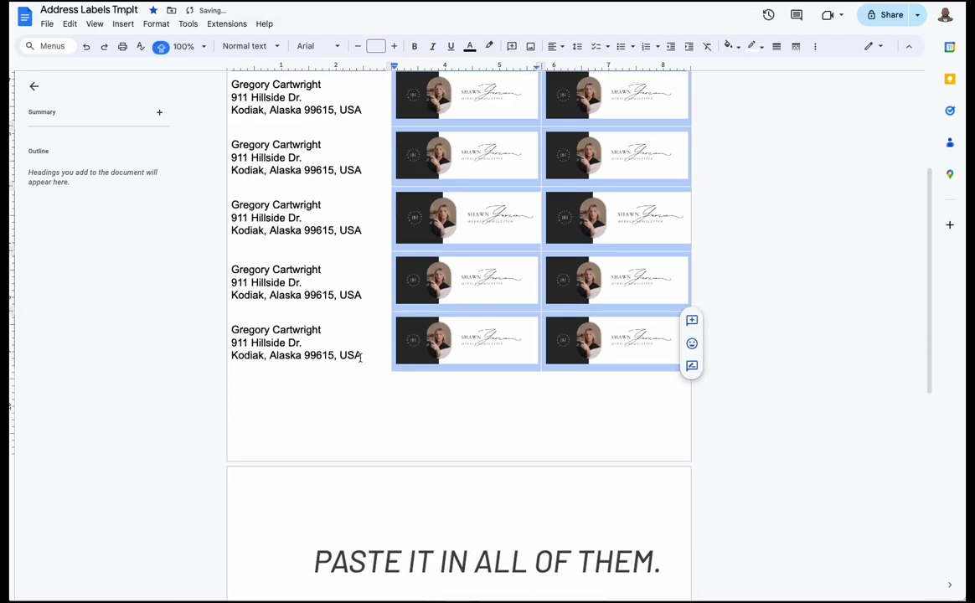
left_click_drag(363, 352, 240, 73)
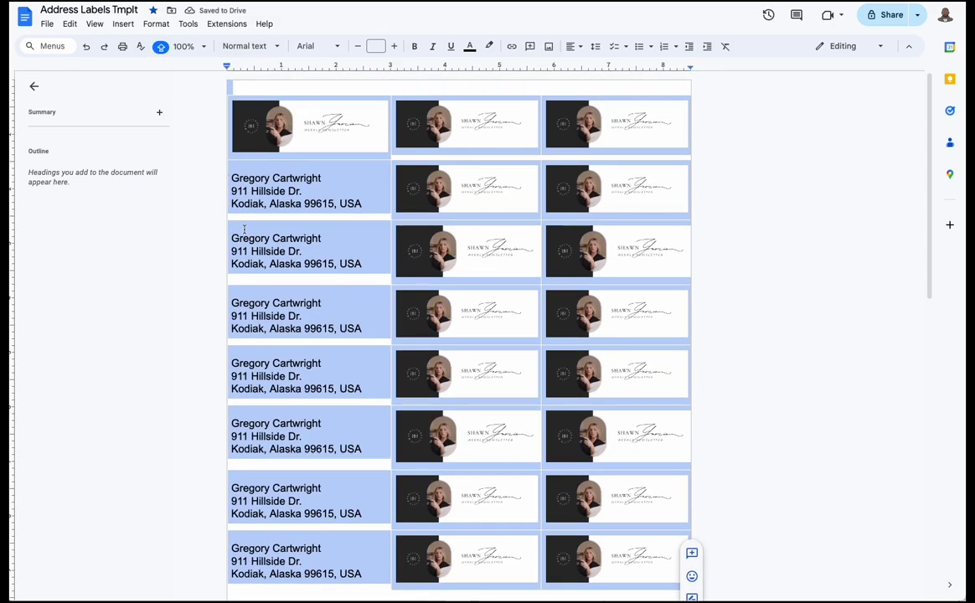
key("ctrl+v")
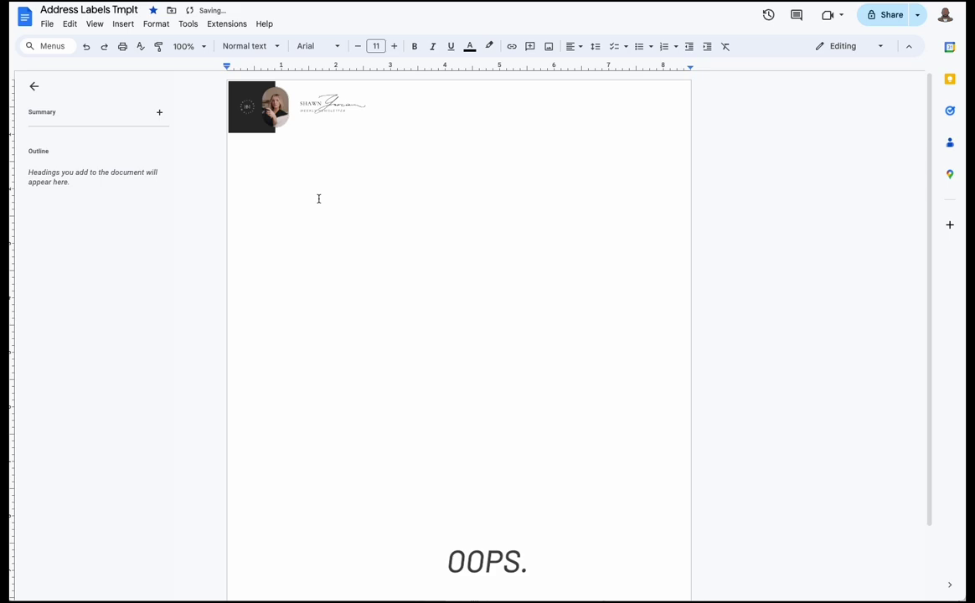
key("ctrl+z")
left_click(306, 159)
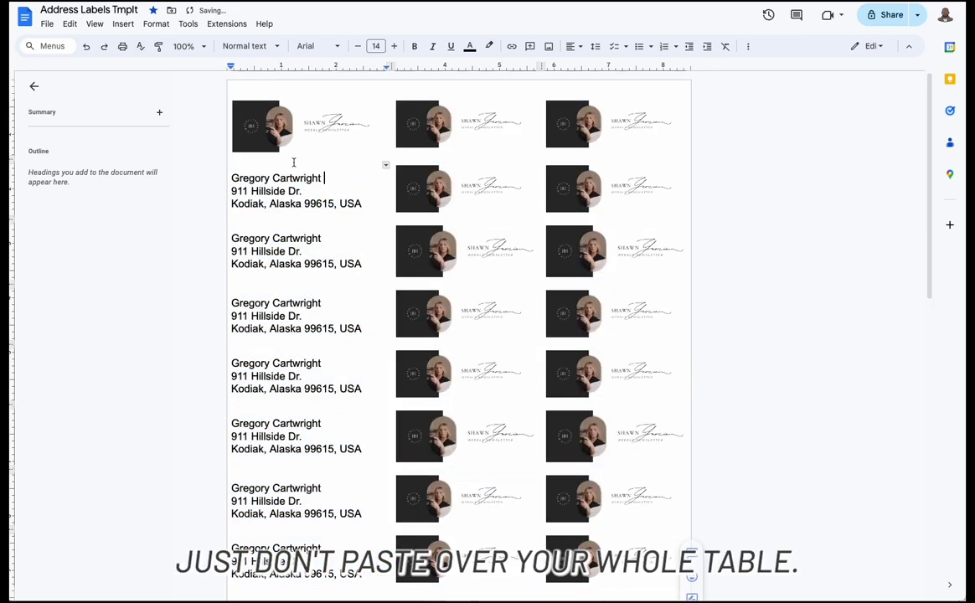
left_click_drag(386, 164, 366, 504)
key("ctrl+v")
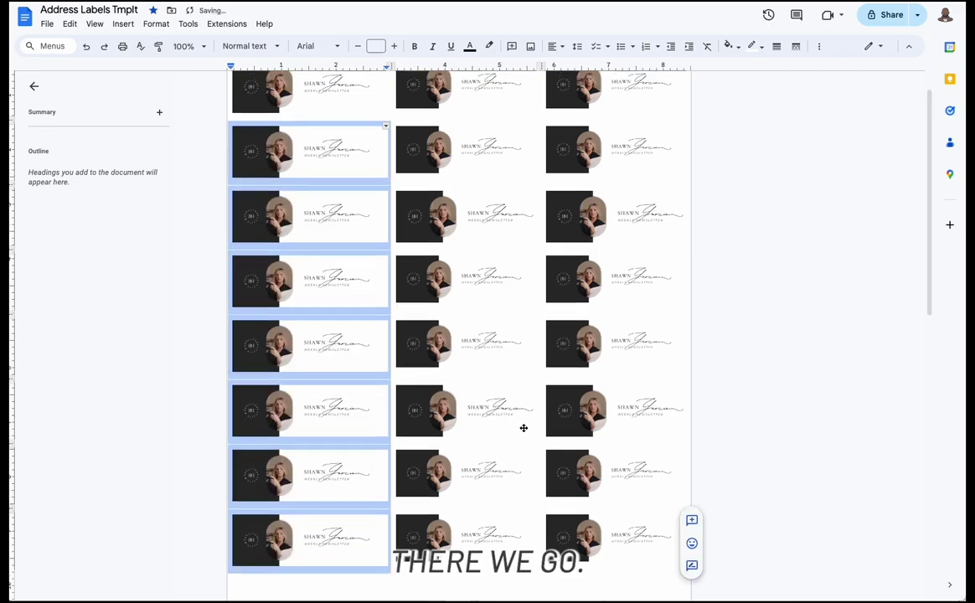
scroll(353, 298, "up", 1)
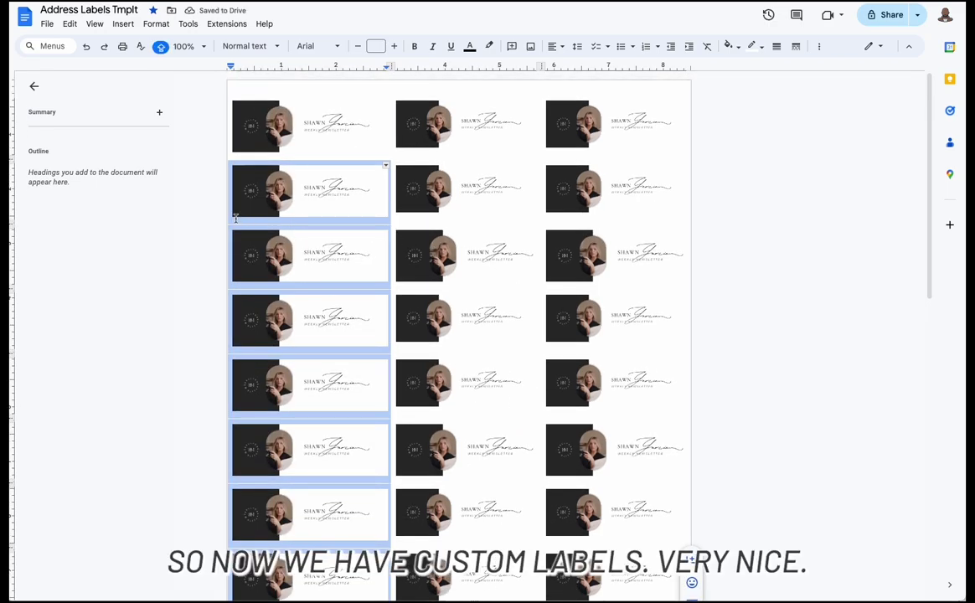
left_click(630, 120)
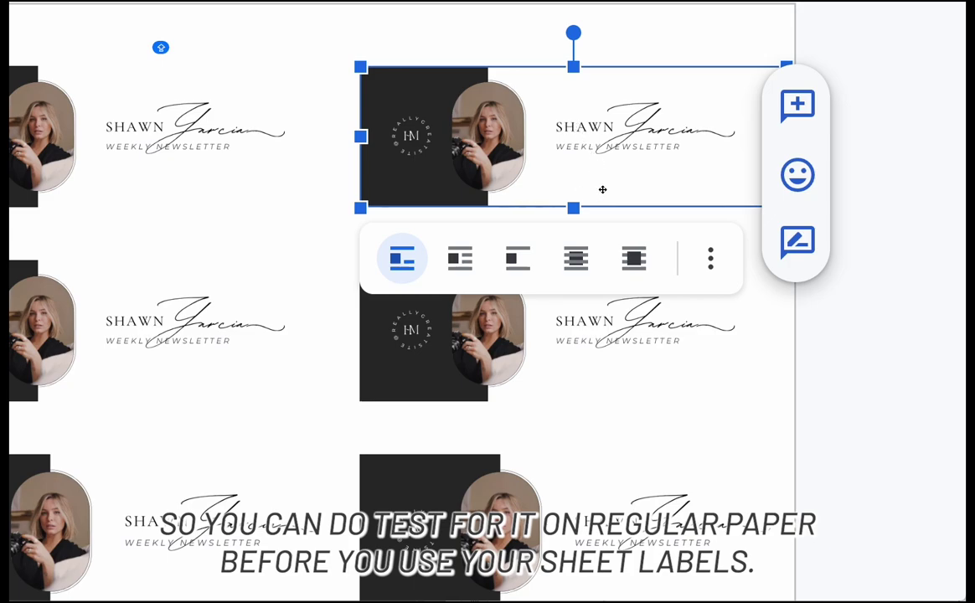
left_click(897, 85)
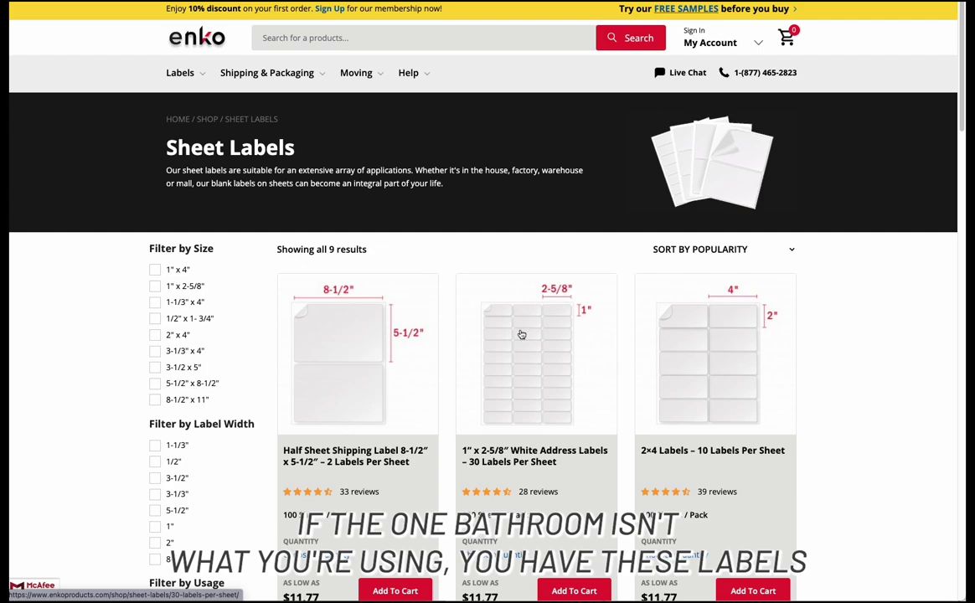
Step: Scroll Enko's Sheet Labels page down to the product listings, including 1" × 2-5/8" address labels
scroll(520, 330, "down", 1)
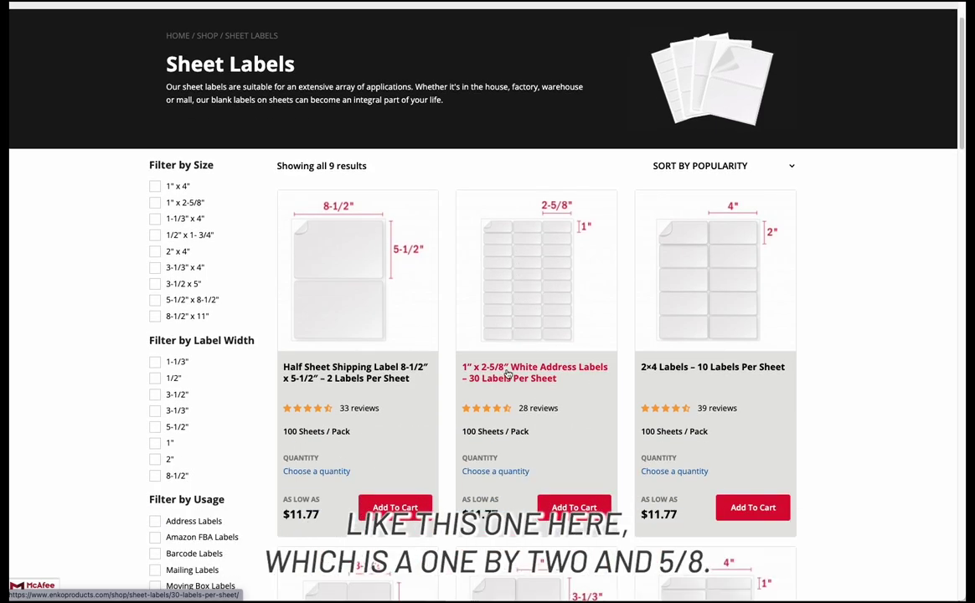